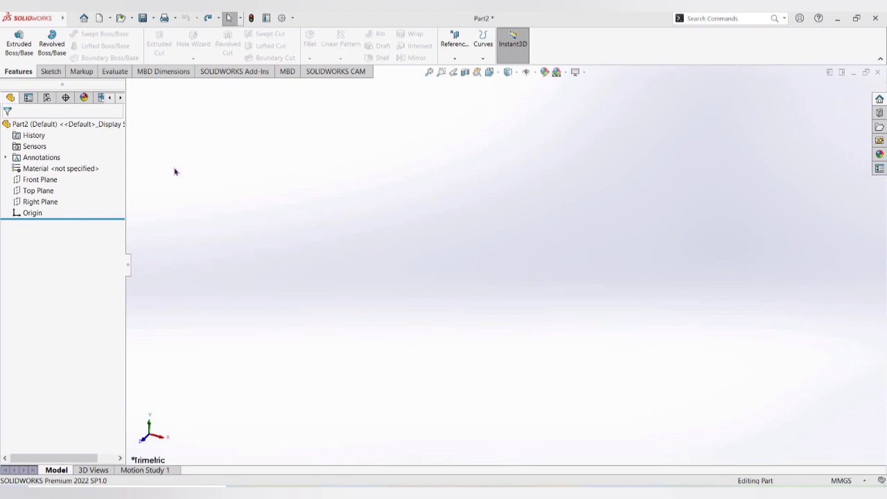
Start a sketch on the Front Plane and draw a circle of about 94 mm radius centred on the origin
left_click(44, 184)
left_click(52, 169)
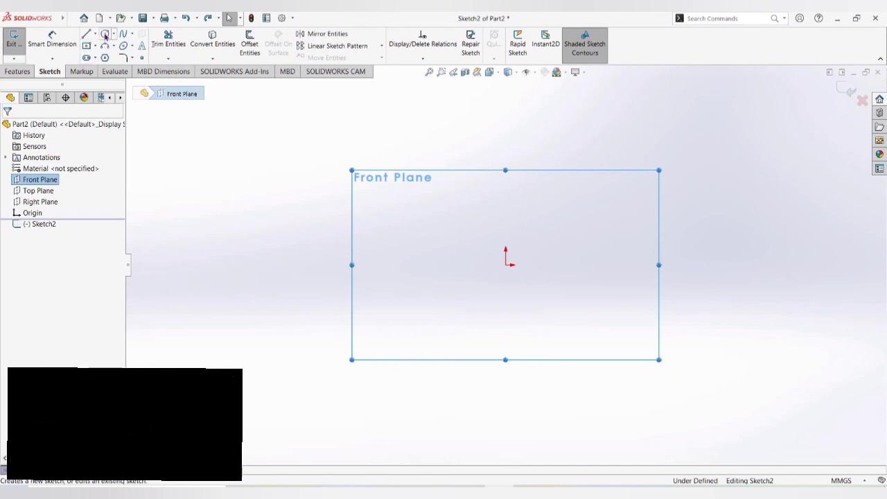
left_click(105, 35)
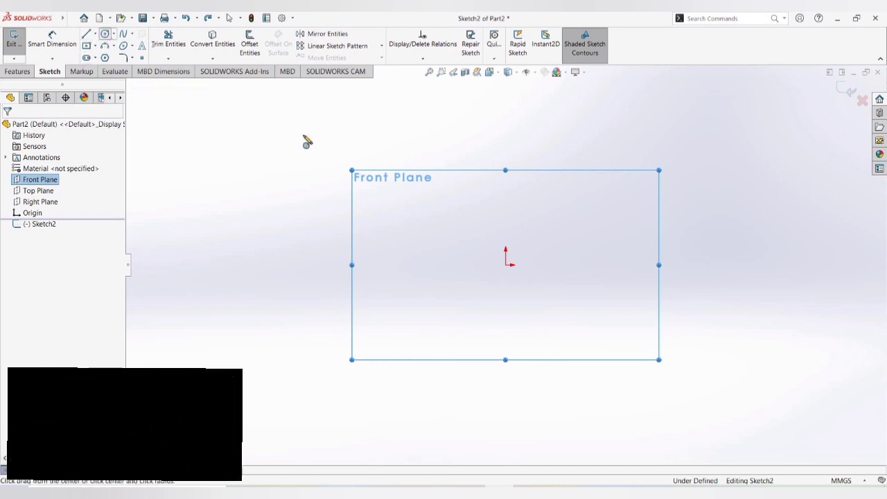
left_click(505, 265)
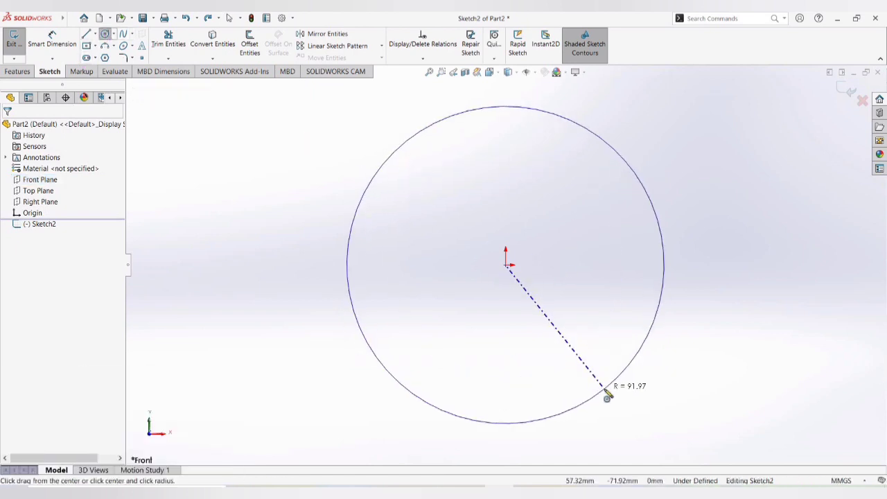
left_click(605, 392)
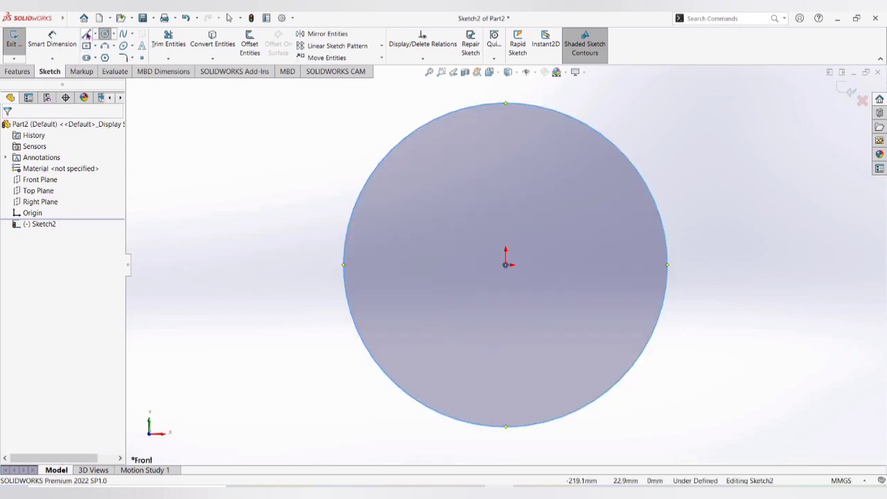
Add a vertical construction line of infinite length through the origin
left_click(86, 36)
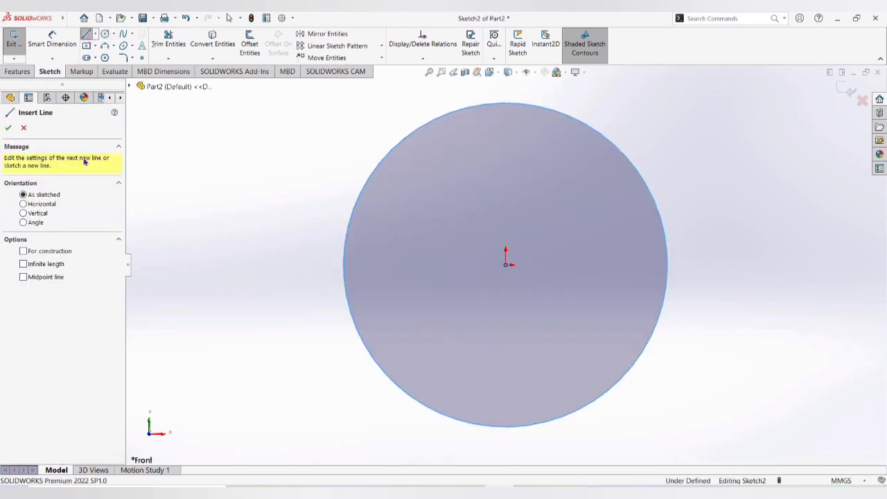
left_click(23, 214)
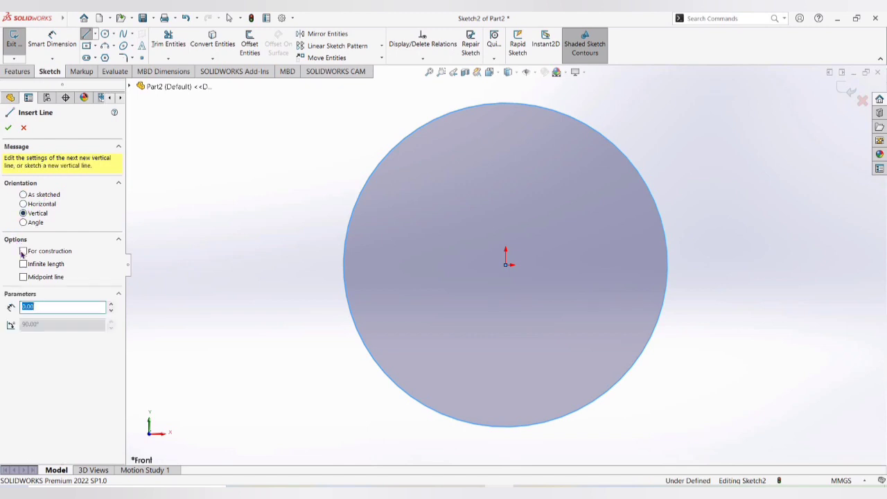
left_click(24, 266)
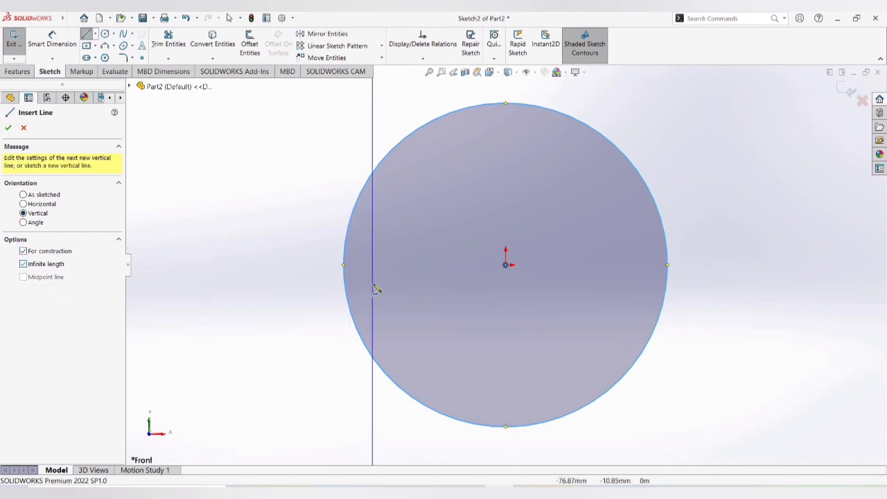
left_click(505, 269)
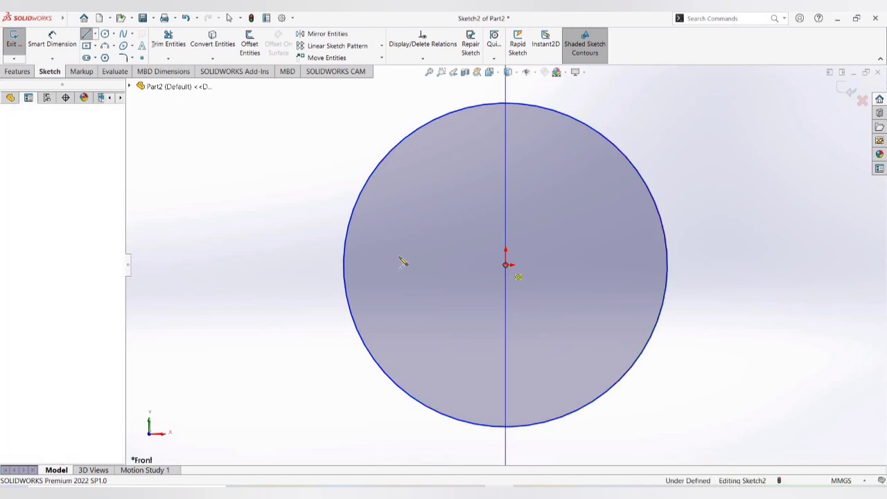
left_click(10, 129)
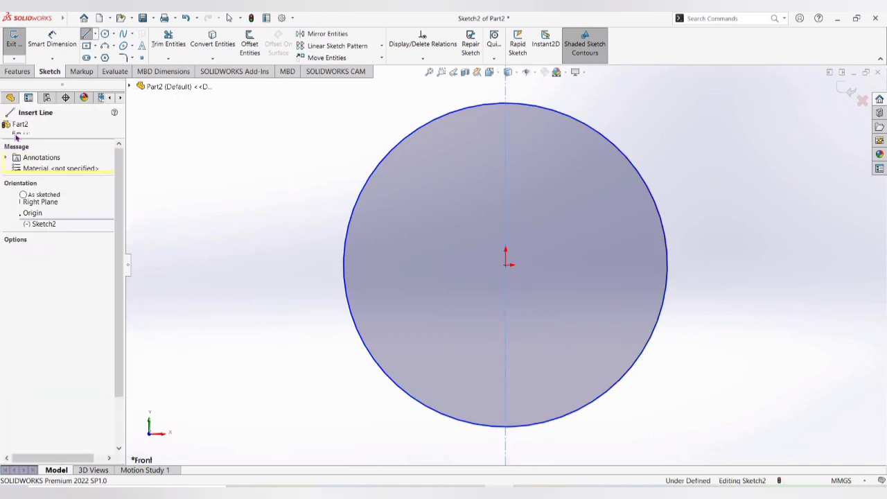
Add a horizontal construction line of infinite length through the origin
left_click(24, 204)
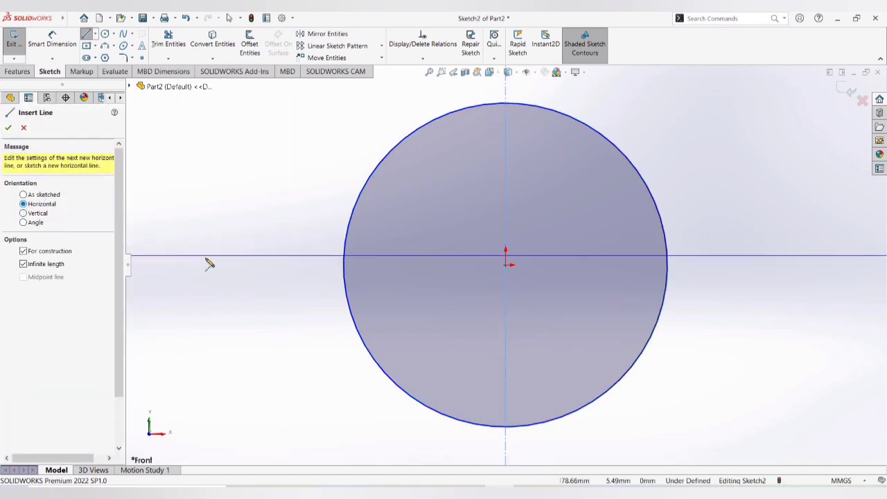
left_click(506, 264)
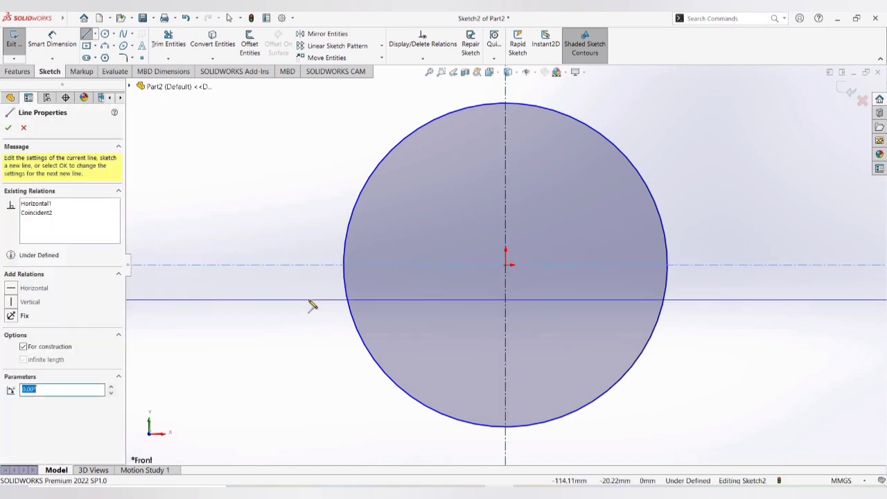
left_click(7, 129)
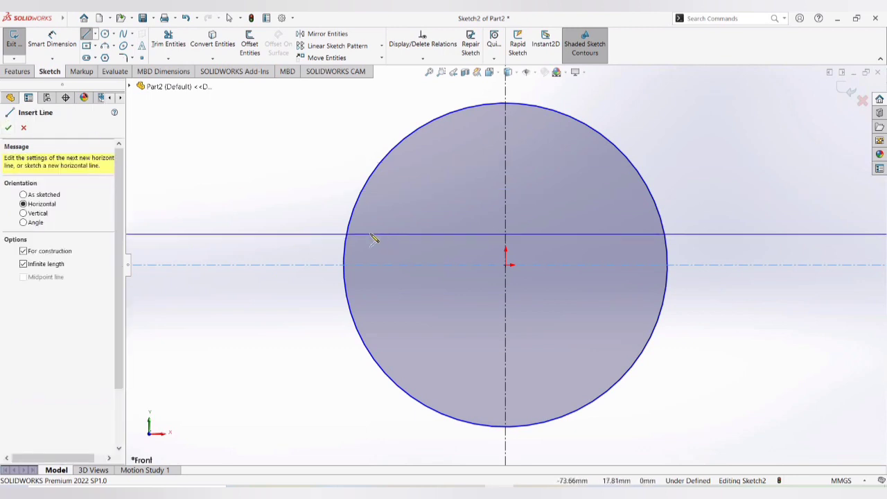
left_click(24, 128)
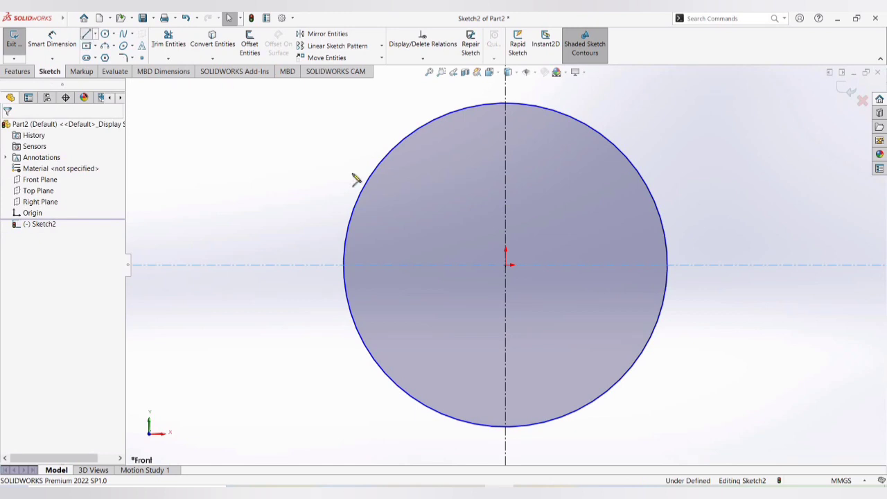
Sketch a solid line from the origin to the circle's upper-right edge
key("l")
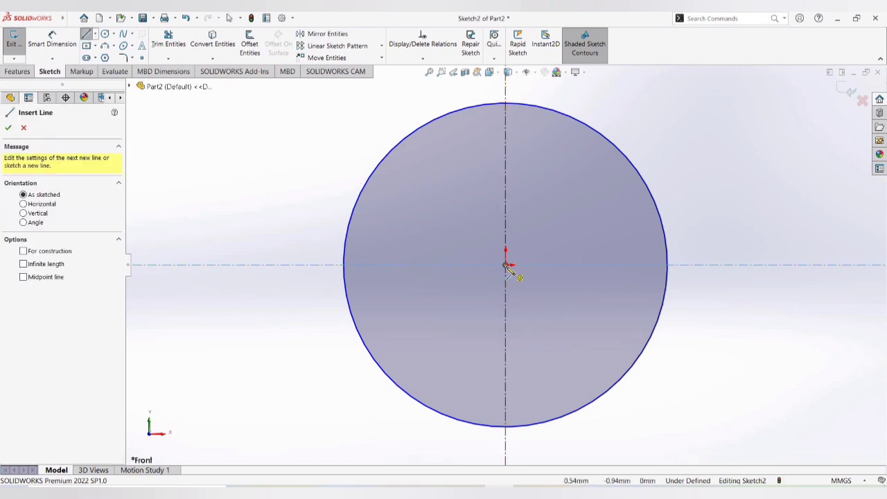
left_click(506, 264)
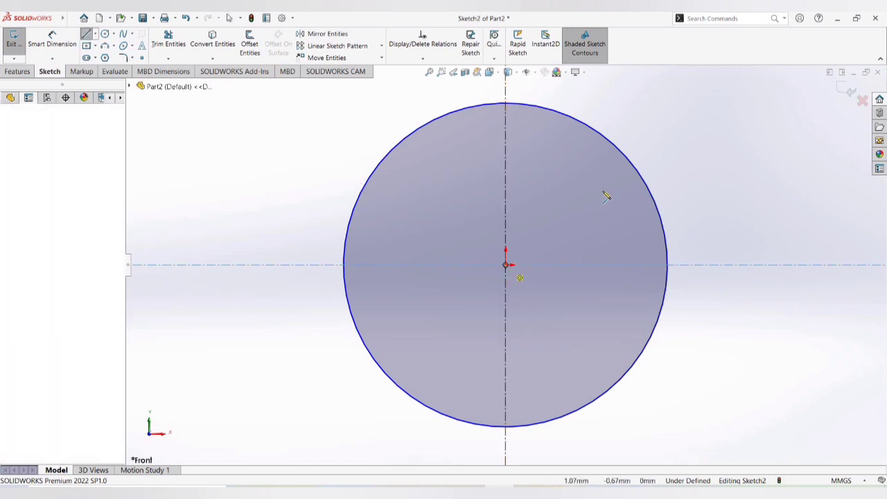
left_click(631, 166)
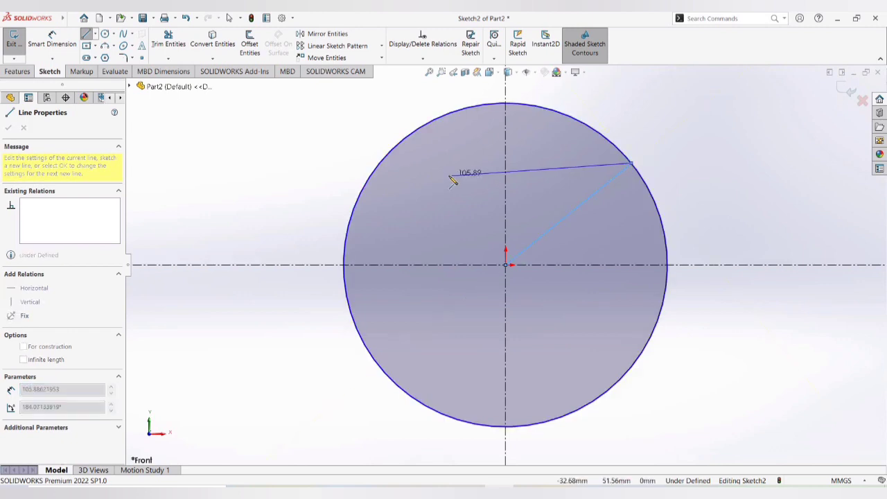
key("Escape")
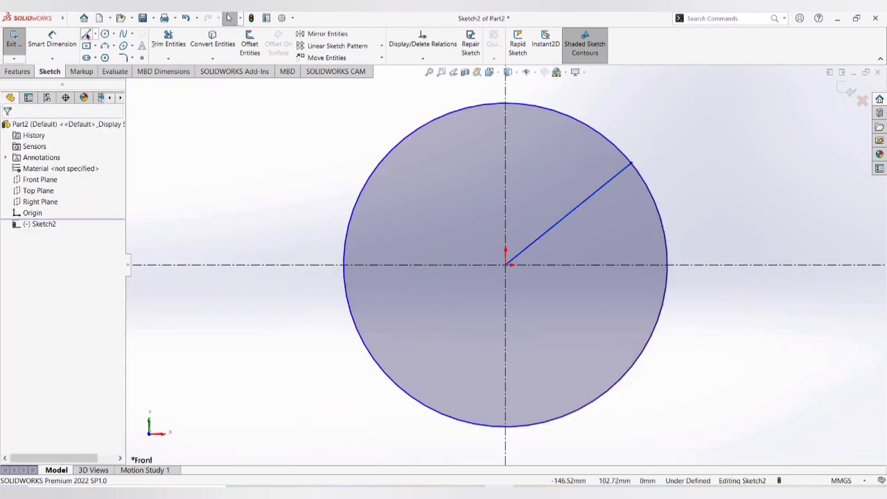
Dimension the angle between the sloped line and the vertical construction line as 60°
left_click(52, 38)
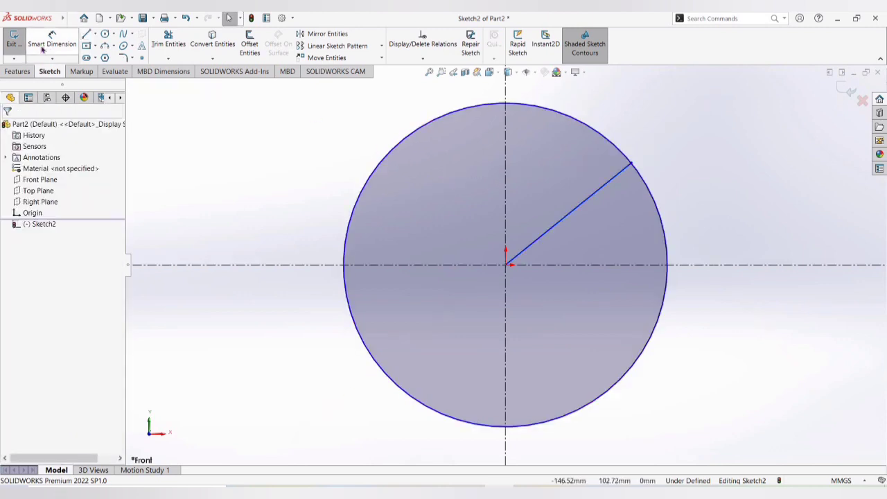
left_click(582, 205)
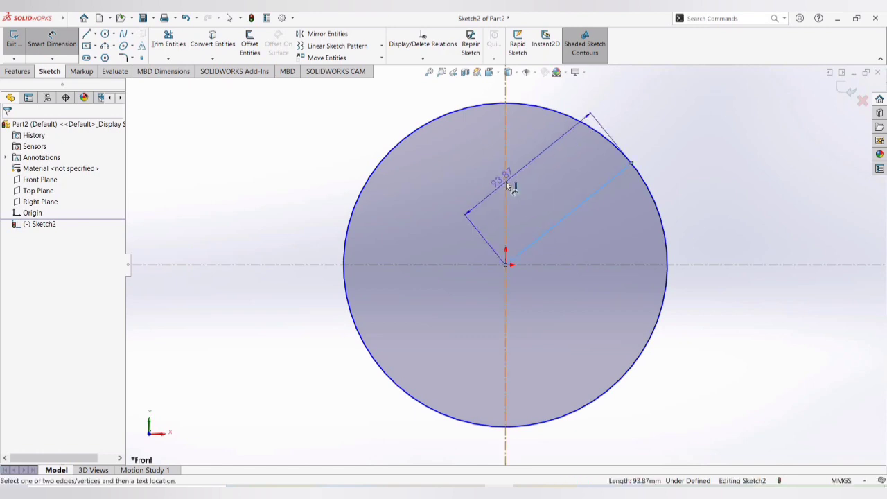
left_click(506, 182)
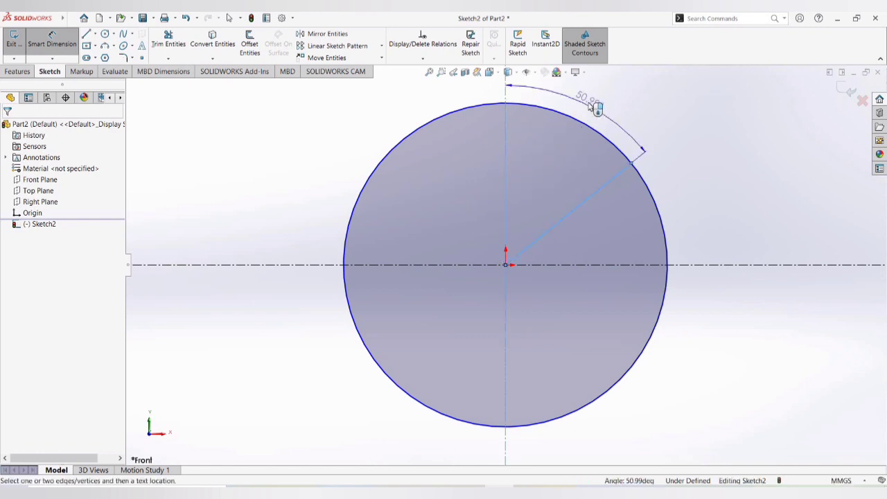
left_click(590, 103)
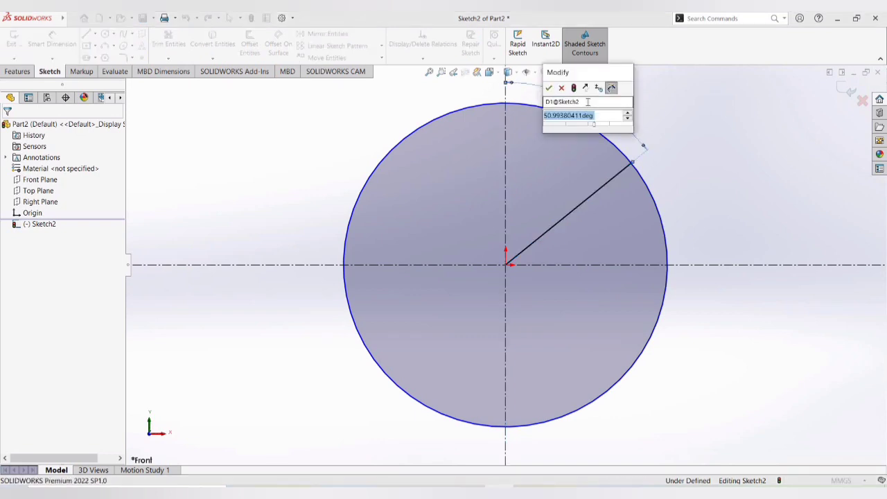
type("60")
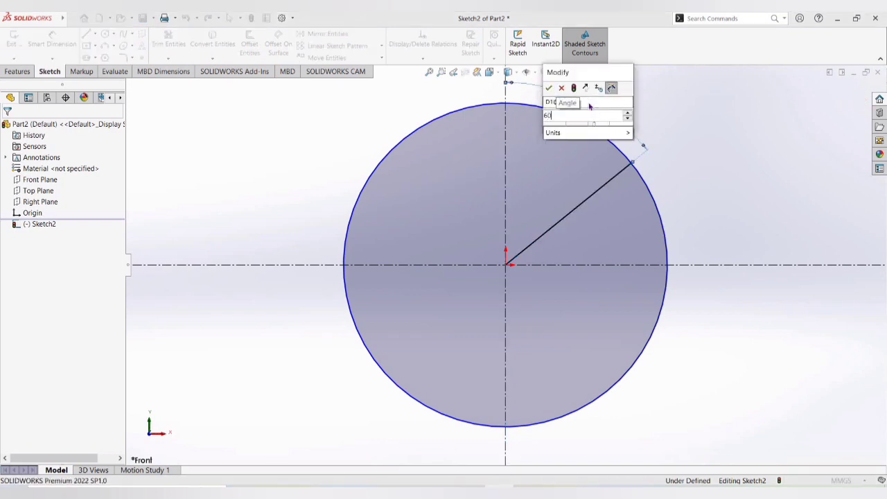
key("Return")
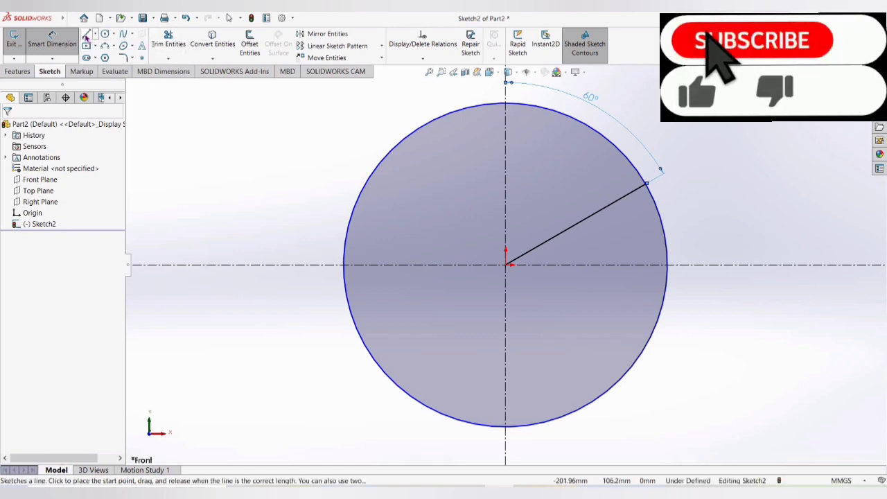
Sketch a line about 20 mm long from the circle's top point straight down along the vertical construction line
key("l")
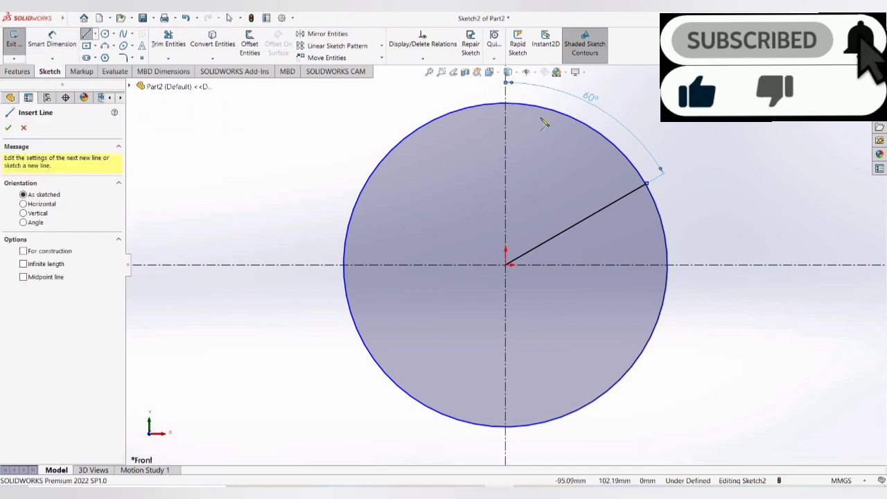
left_click(506, 104)
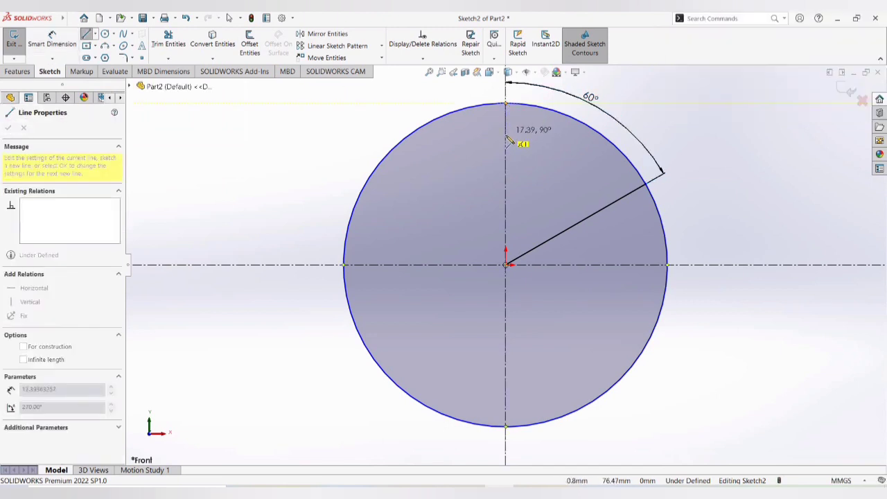
double_click(508, 140)
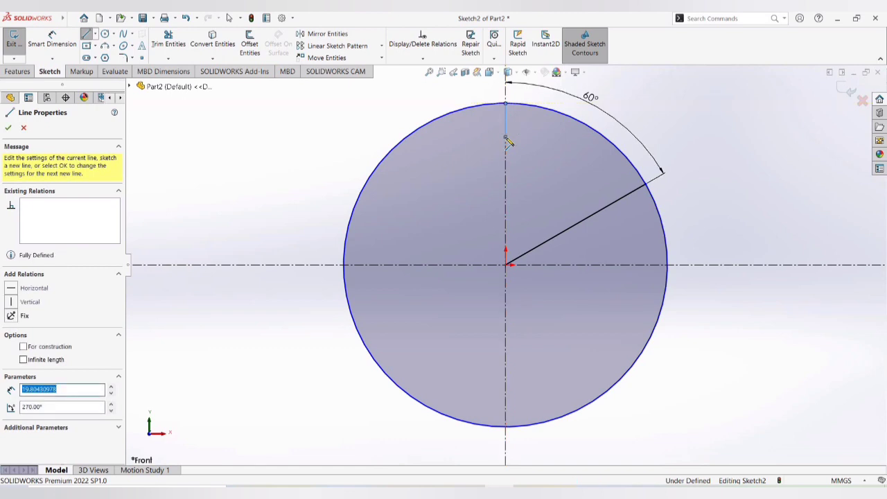
type("2852102")
left_click(506, 138)
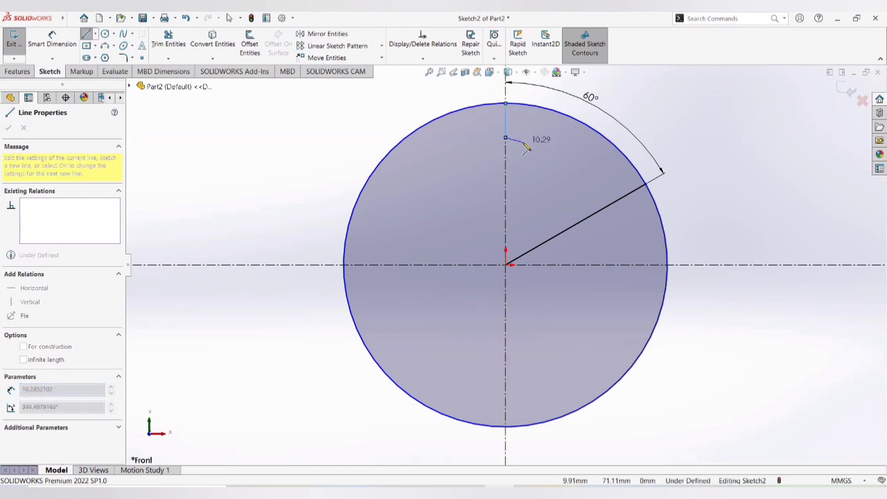
key("Escape")
key("Escape")
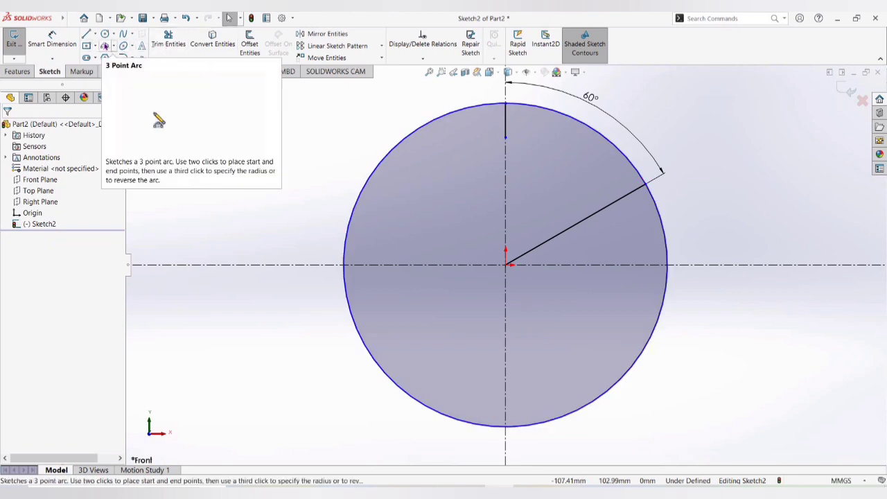
Draw a 3 Point Arc of about 69 mm radius from the short vertical line's lower end to the sloped line's end on the circle
left_click(104, 45)
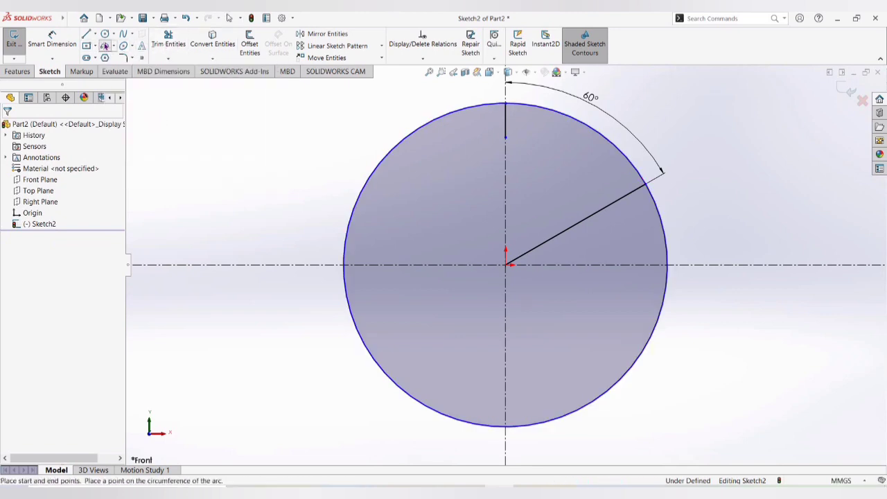
left_click(505, 137)
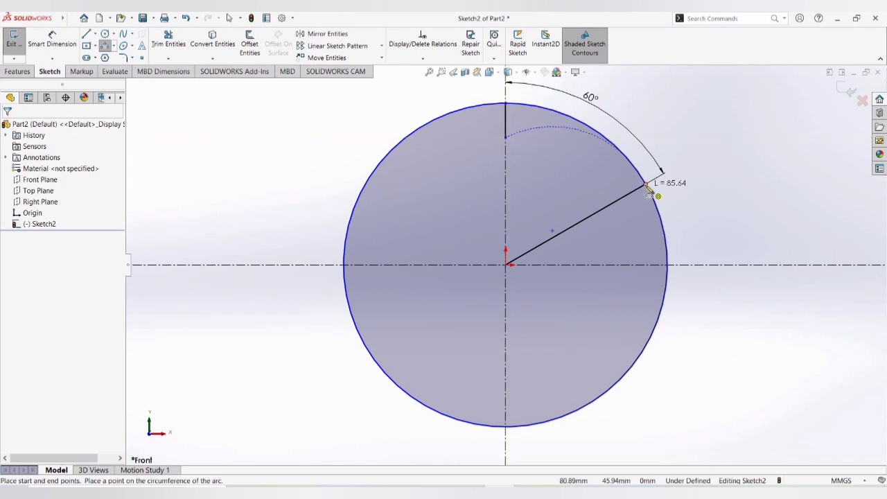
left_click(645, 186)
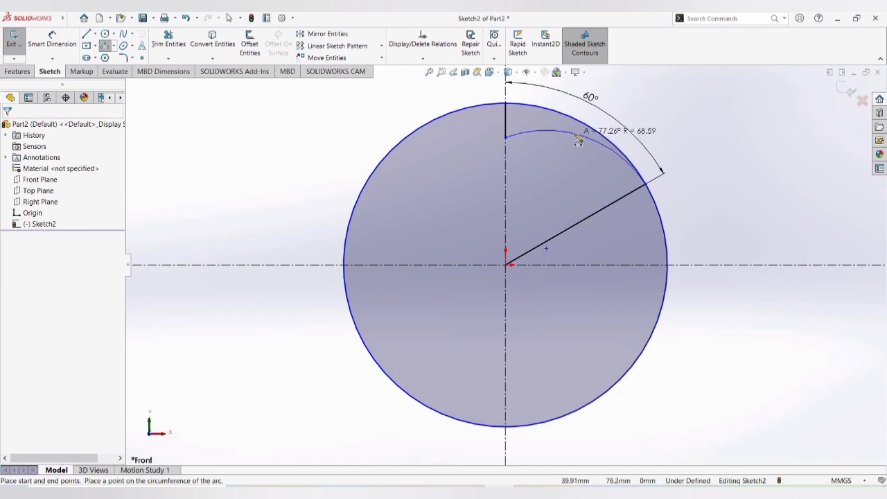
left_click(575, 135)
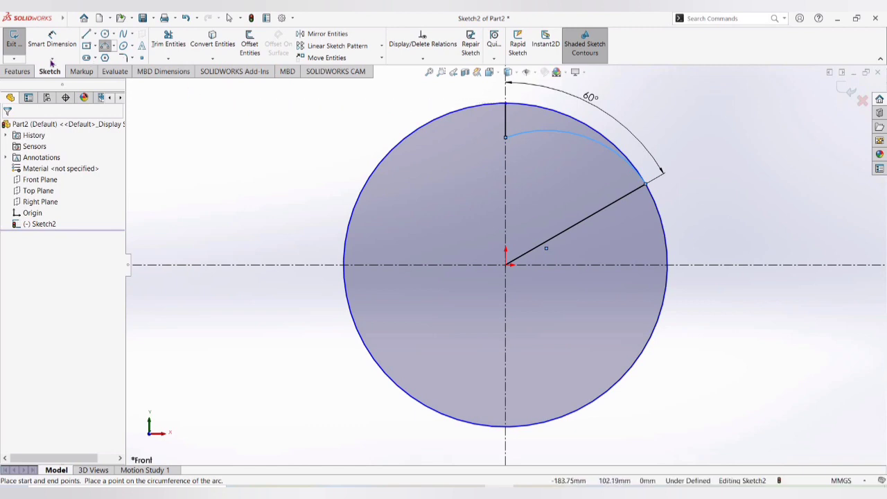
Circularly pattern the arc and the short vertical line around the origin with 6 equally spaced instances over 360°
left_click(381, 47)
left_click(367, 70)
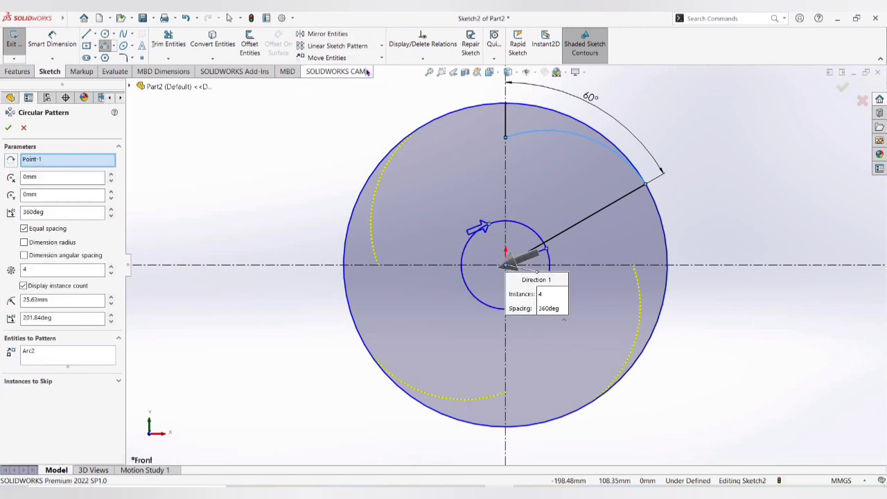
left_click(59, 356)
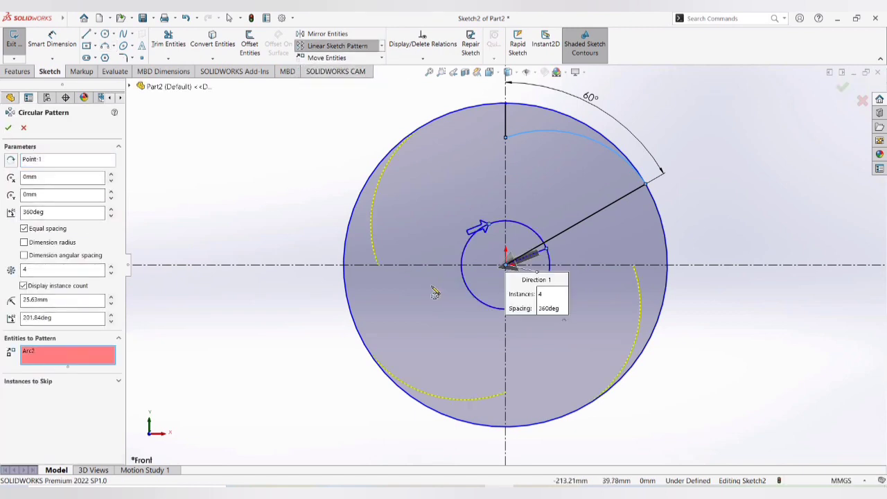
left_click(507, 125)
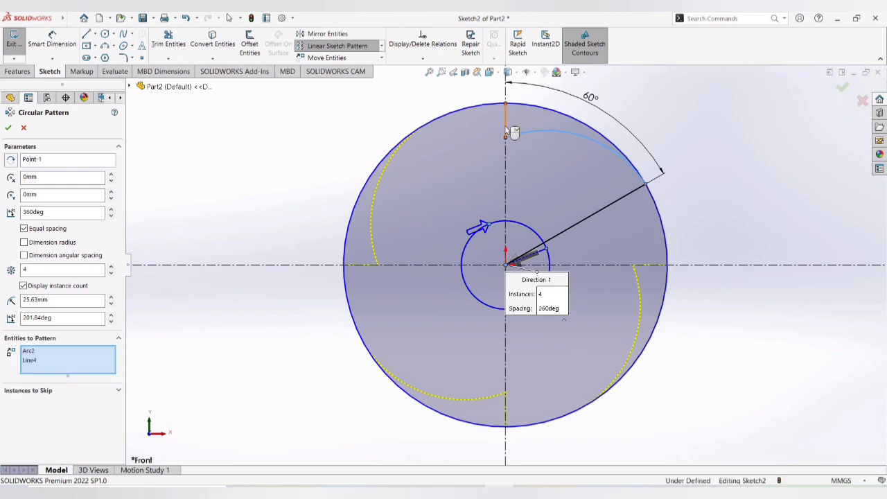
left_click(111, 268)
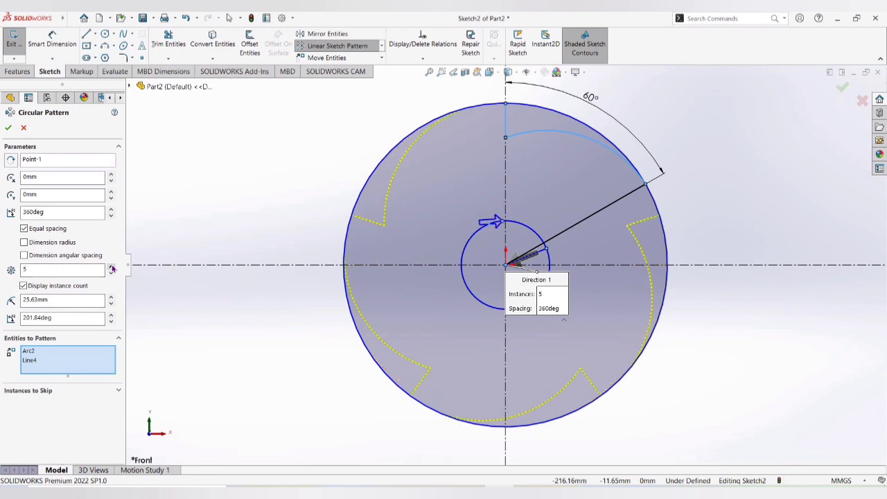
left_click(111, 268)
left_click(8, 129)
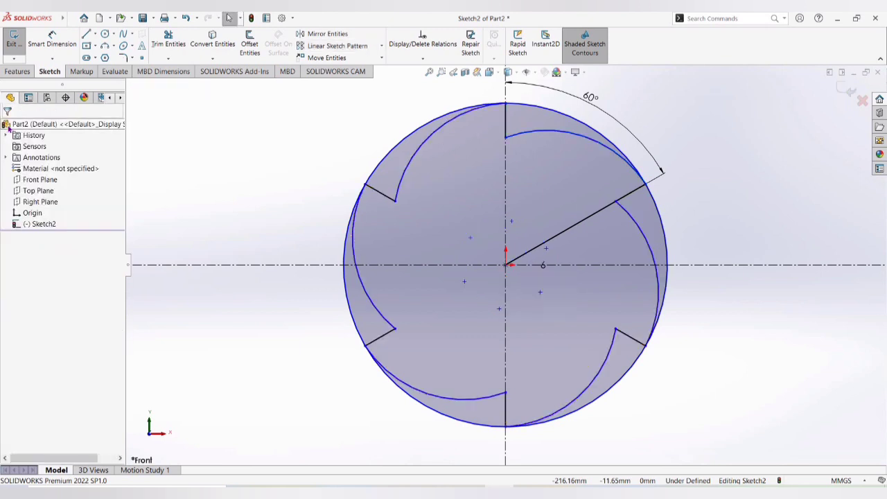
Extrude the inner toothed region of the sketch as a Blind boss 30 mm deep
left_click(20, 72)
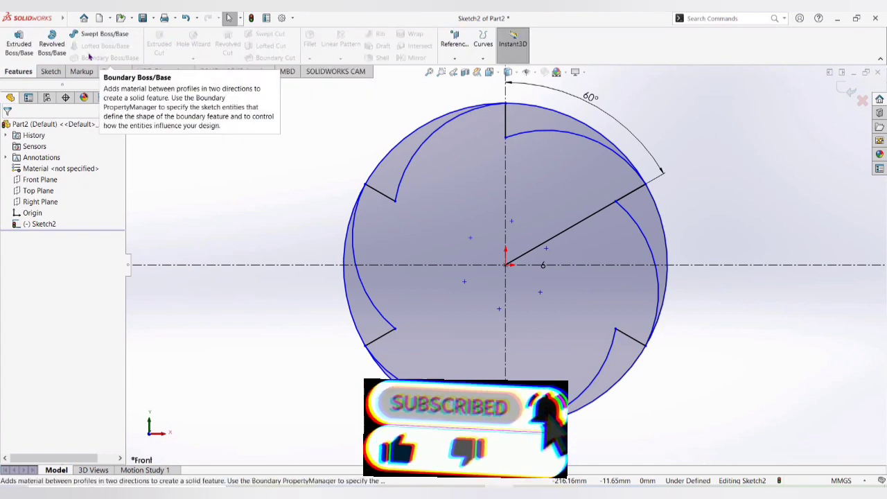
left_click(8, 48)
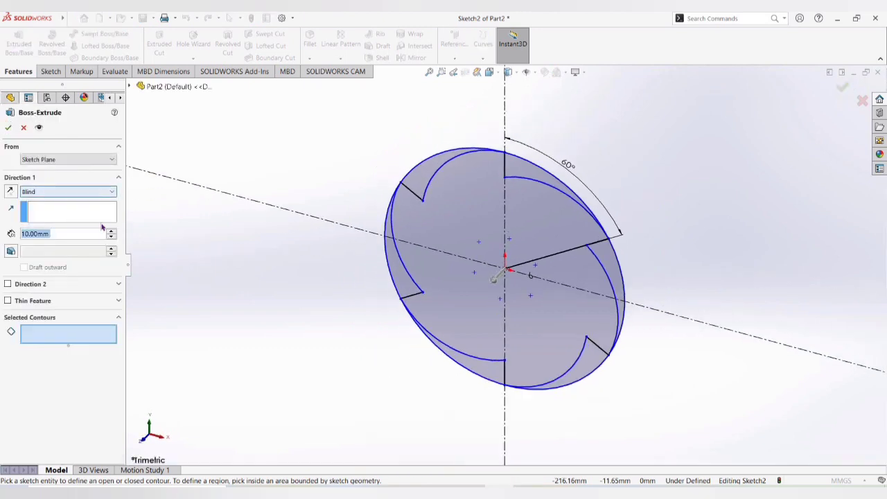
left_click(111, 233)
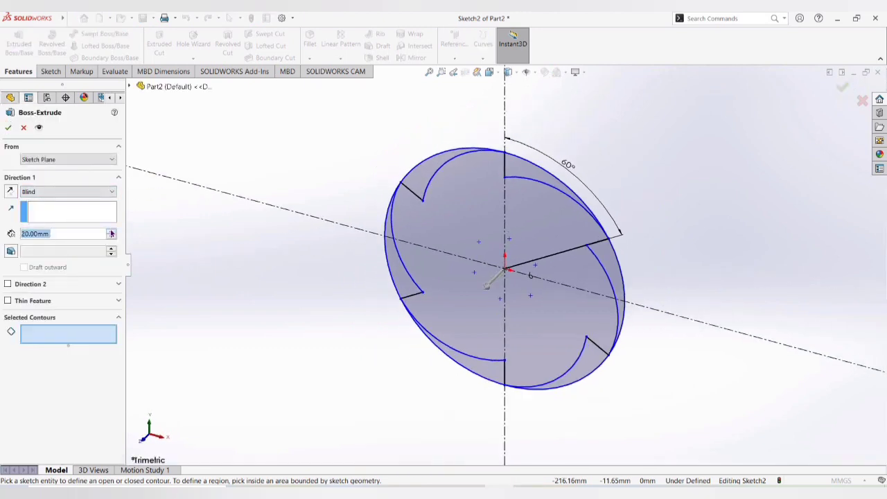
left_click(111, 233)
left_click(444, 296)
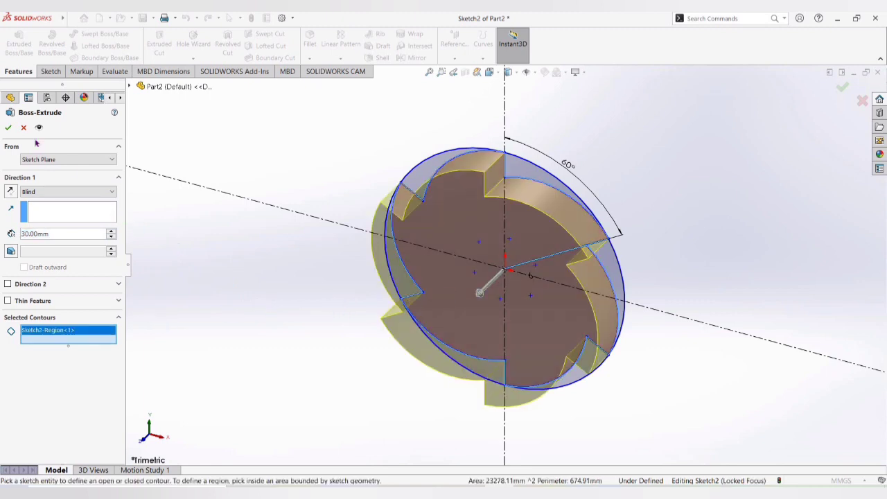
left_click(8, 129)
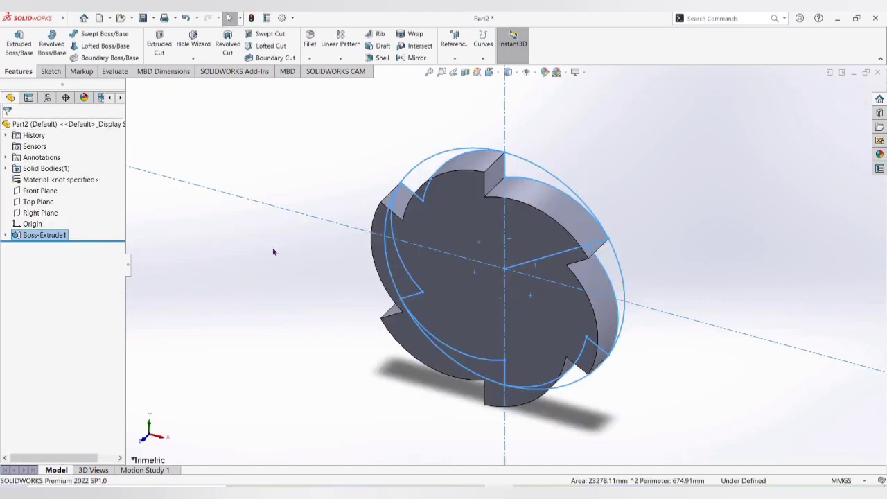
Examine the extruded toothed wheel from all sides, including its flat faces and tooth edges
key("Right")
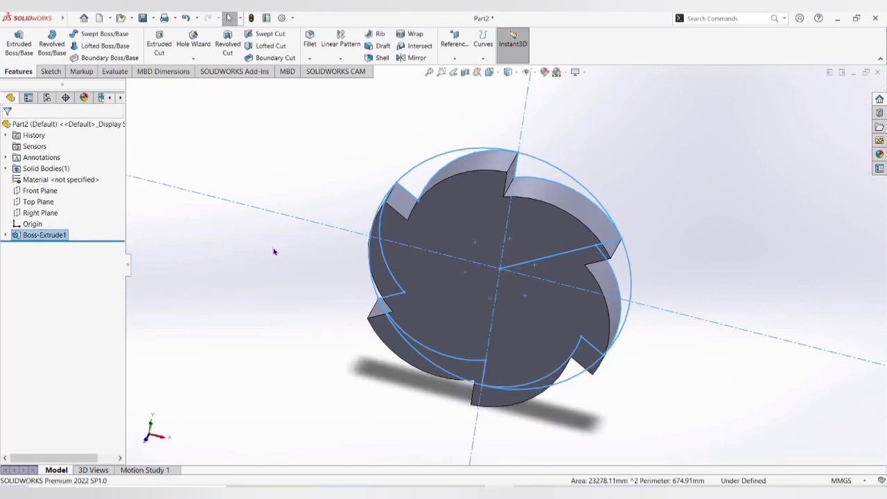
left_click(304, 252)
key("Right")
key("Right")
key("Right")
key("Right")
key("Right")
key("Right")
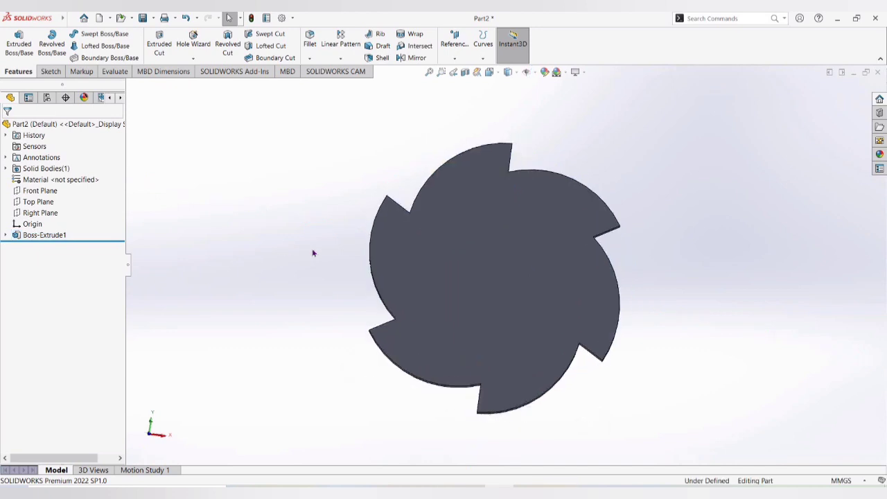
key("Right")
key("Right")
key("Right")
key("Right")
key("Right")
key("Right")
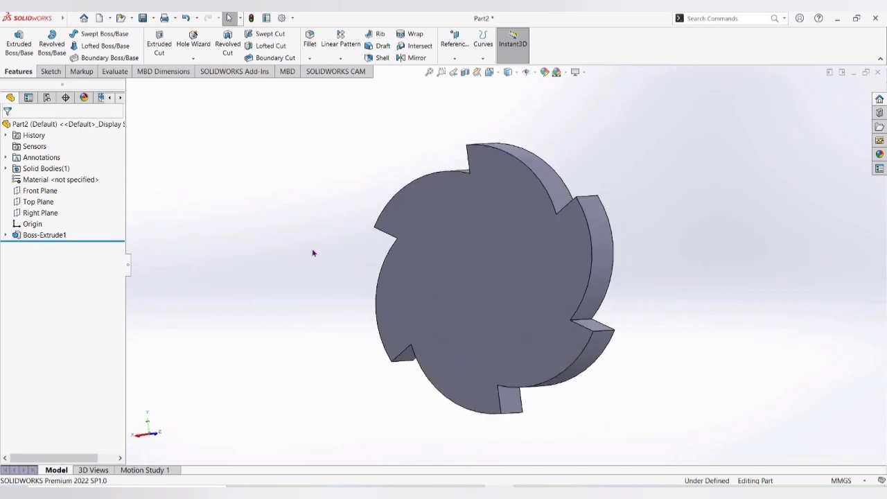
key("Right")
key("Right")
key("Right")
key("Right")
key("Right")
key("Right")
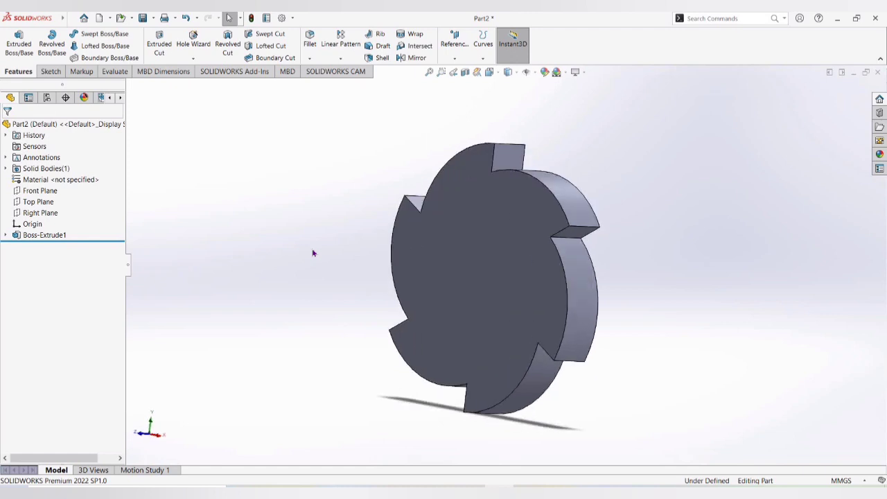
Start a sketch on the wheel's front face and draw a circle of about 20 mm radius centred on the origin
left_click(460, 264)
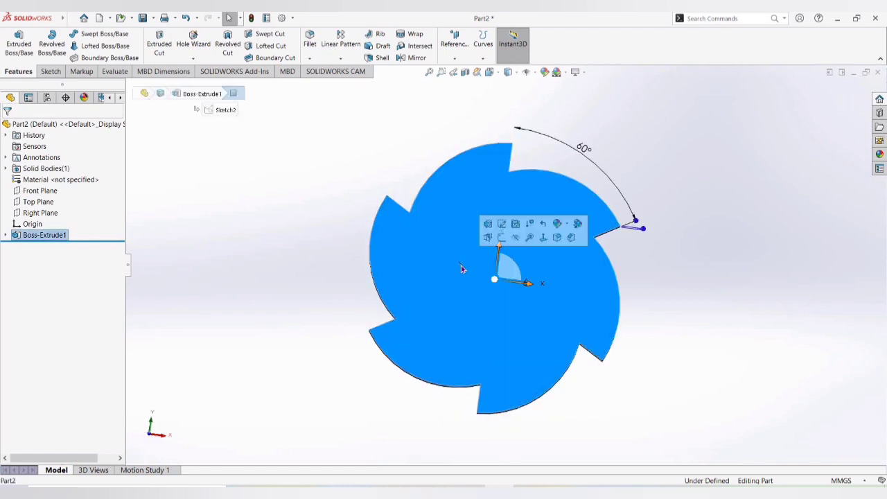
left_click(504, 238)
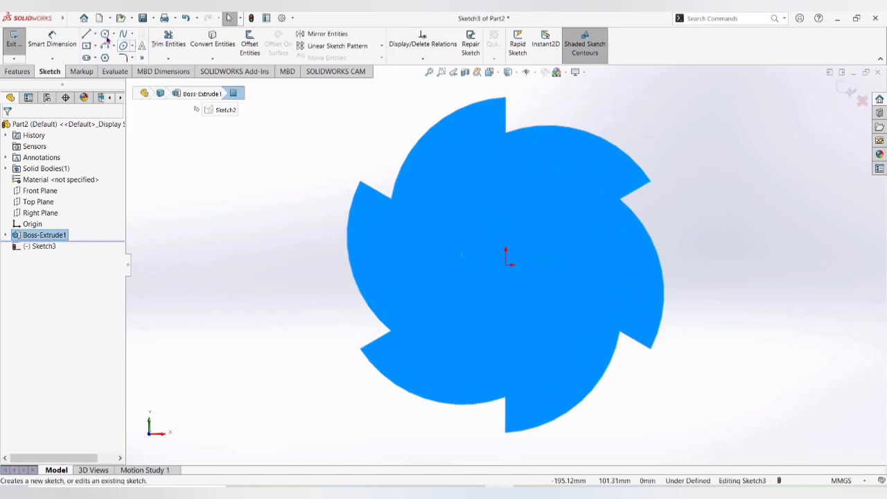
left_click(106, 35)
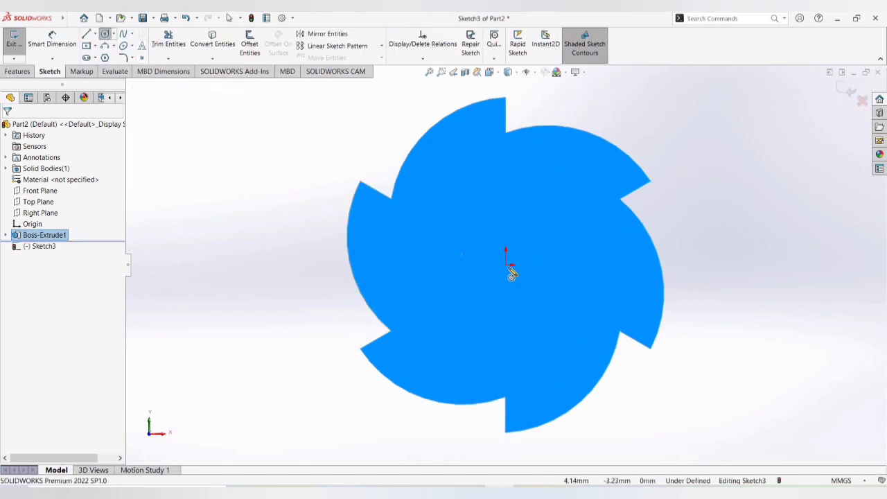
left_click(506, 264)
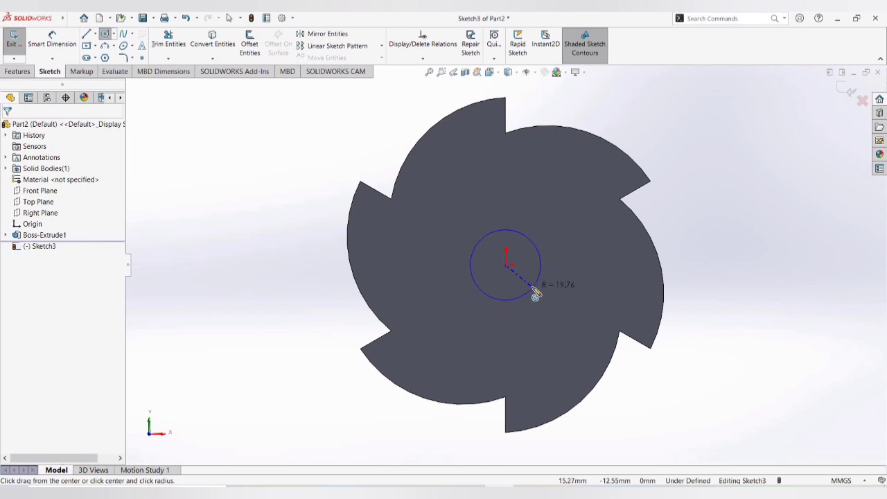
left_click(536, 293)
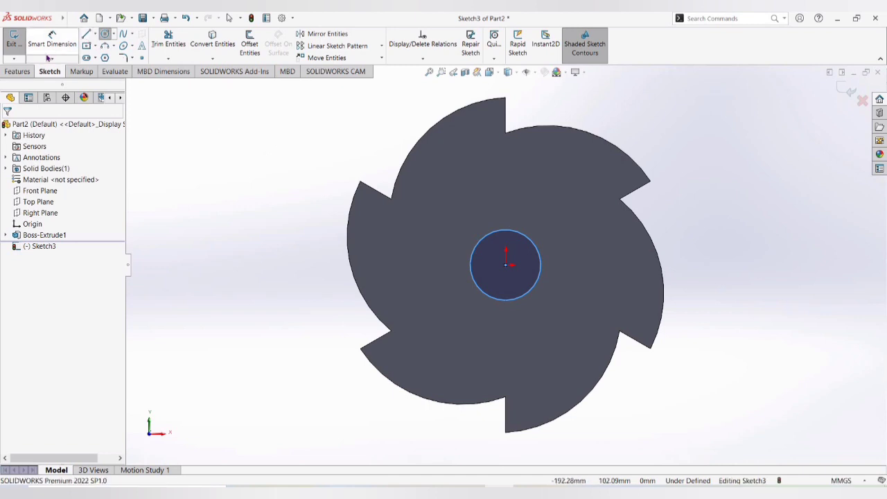
Cut the central circle through the whole wheel with an Extruded Cut set to Through All
left_click(25, 71)
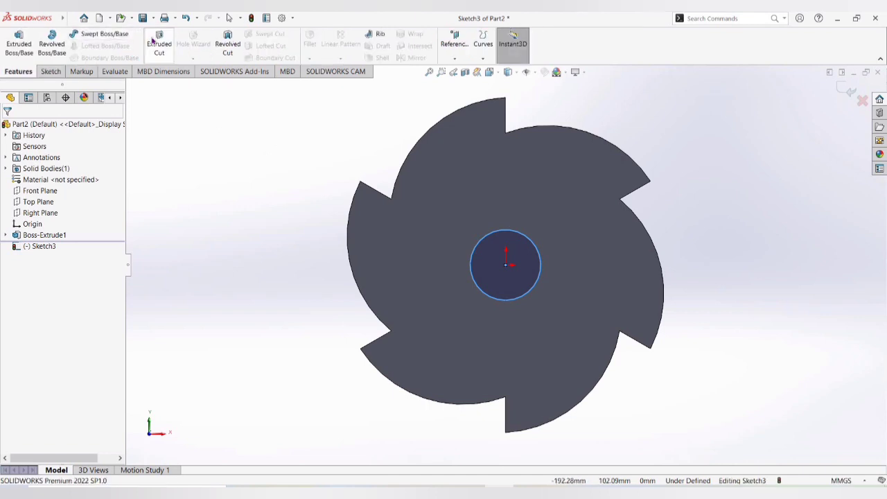
left_click(154, 41)
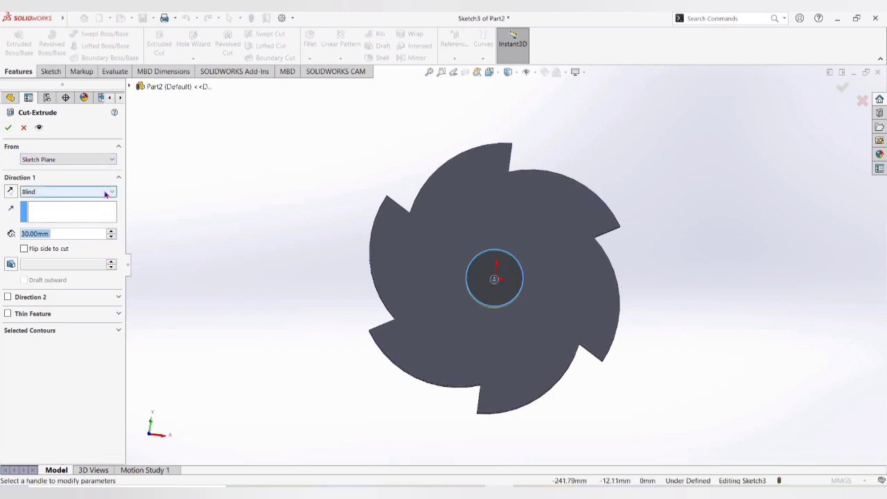
left_click(106, 193)
left_click(84, 210)
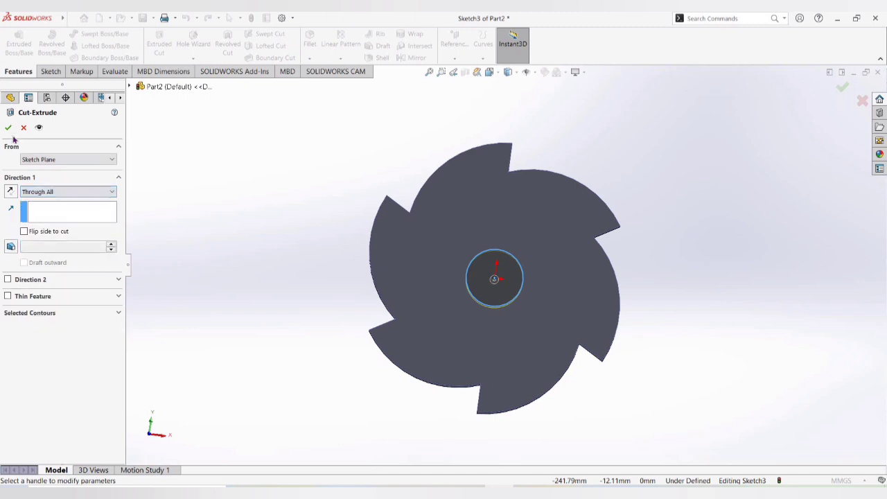
left_click(9, 127)
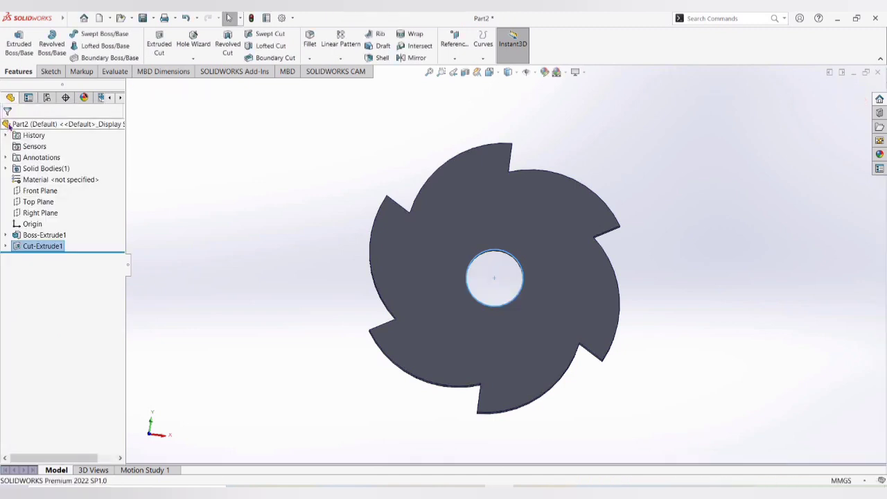
Examine the wheel and its central through hole from all sides
key("Right")
key("Right")
key("Right")
key("Right")
key("Right")
key("Right")
key("Right")
key("Right")
key("Right")
key("Right")
key("Right")
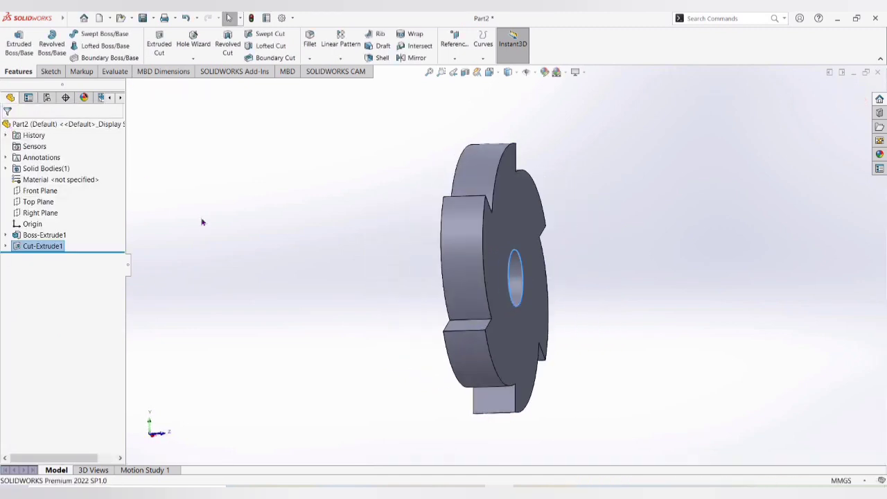
key("Right")
key("Right")
key("Right")
key("Right")
key("Right")
key("Right")
key("Right")
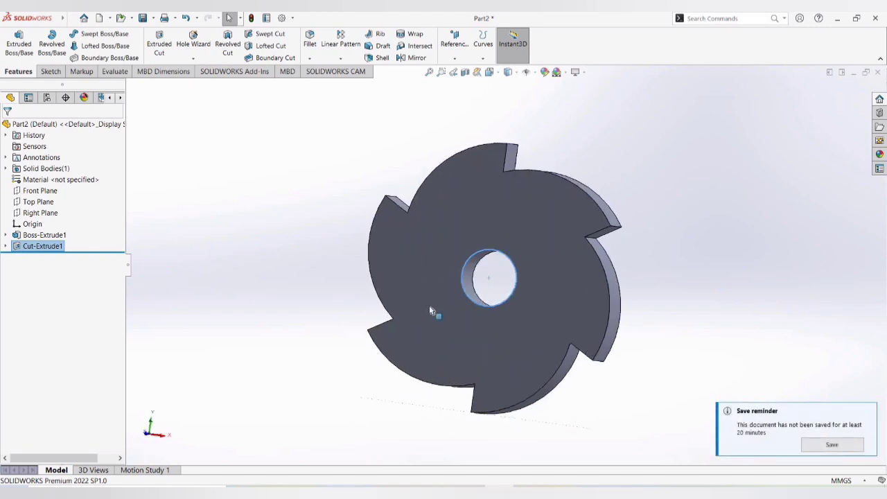
Start a sketch on the wheel's front face and draw a circle of about 27 mm radius around the central hole
left_click(454, 291)
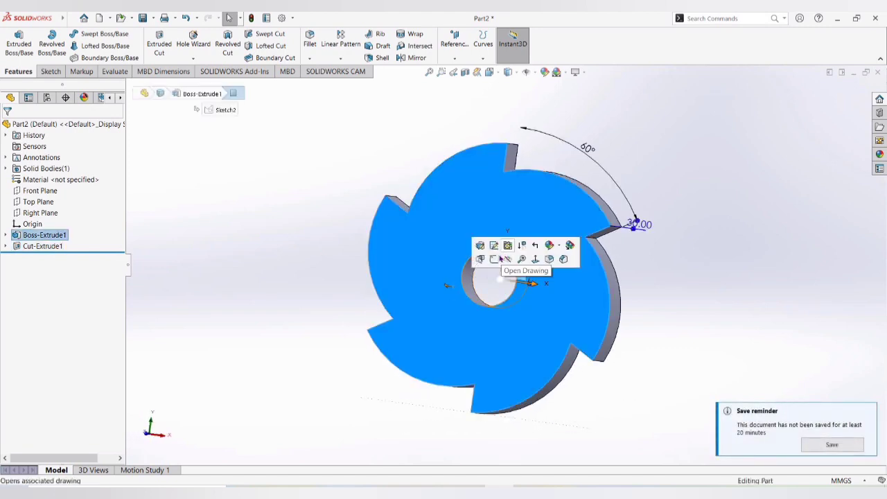
left_click(494, 258)
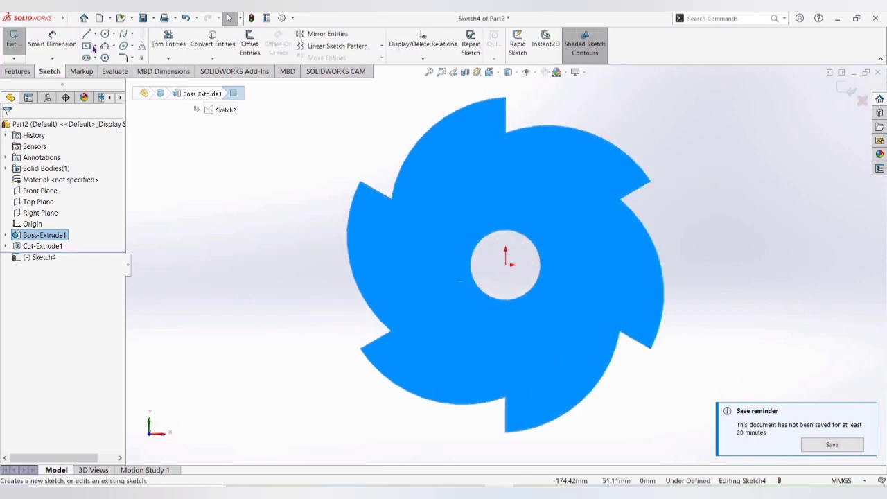
left_click(104, 33)
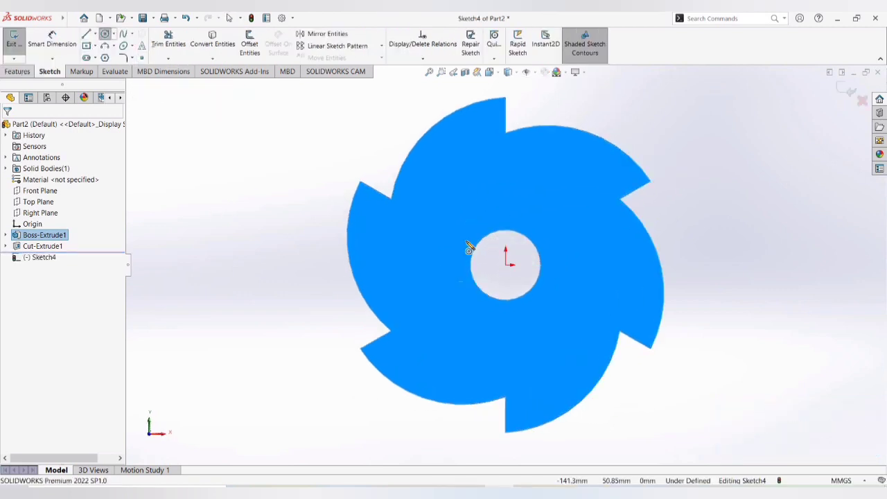
left_click(508, 266)
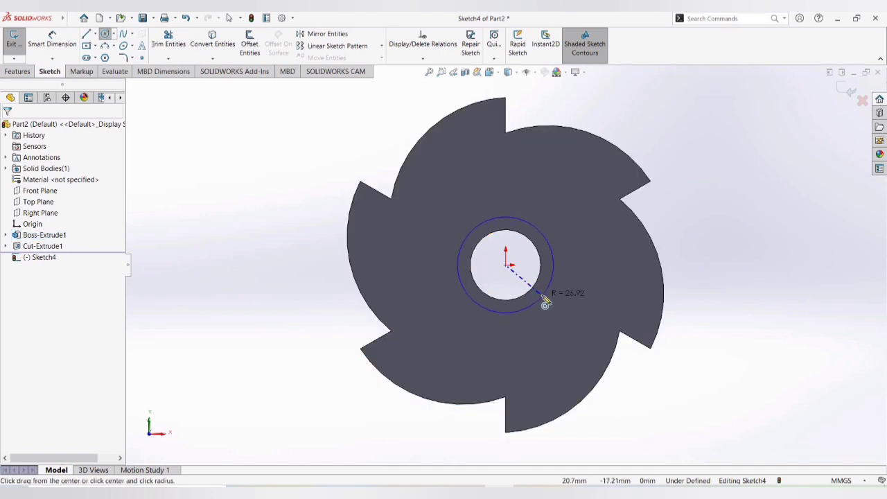
left_click(544, 300)
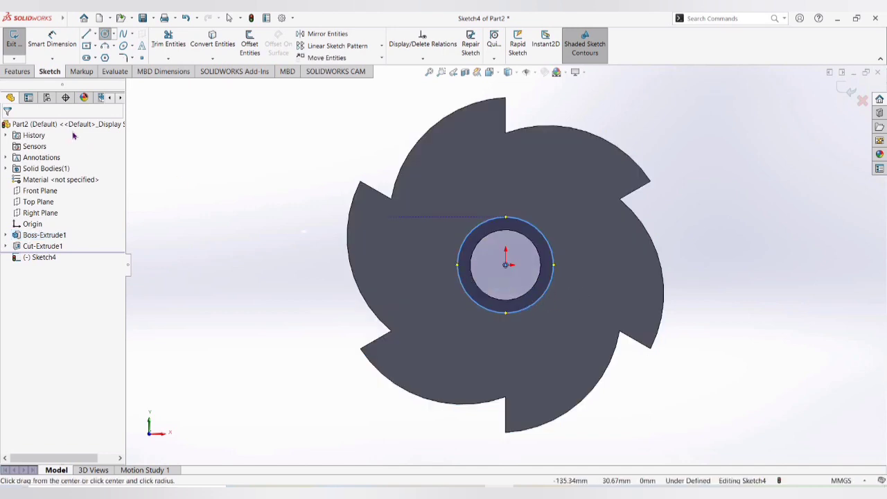
Set up an Extruded Cut from the circle around the central hole with a Blind depth of 5 mm
left_click(28, 72)
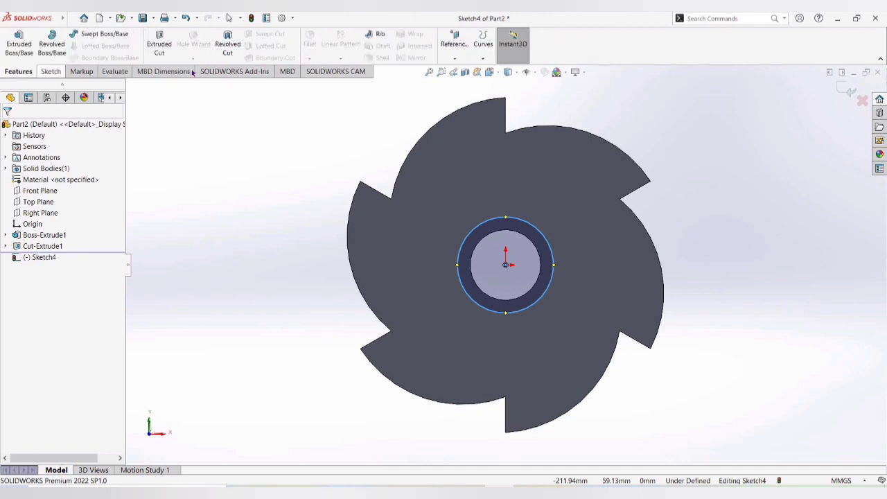
left_click(158, 42)
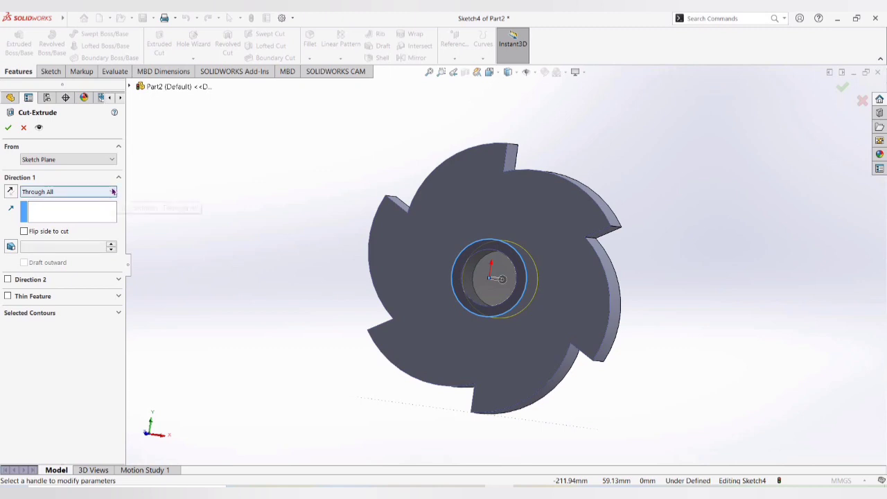
left_click(113, 192)
left_click(90, 201)
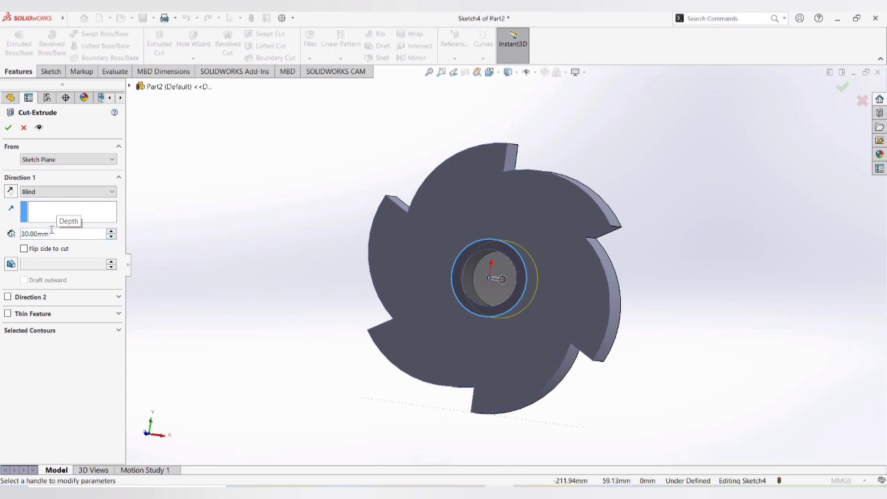
key("BackSpace")
key("BackSpace")
key("BackSpace")
key("BackSpace")
key("BackSpace")
key("BackSpace")
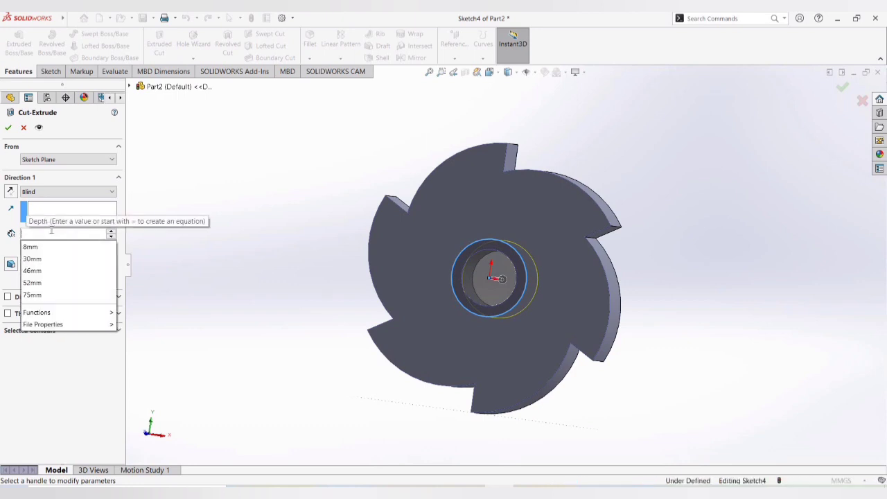
type("5")
key("Return")
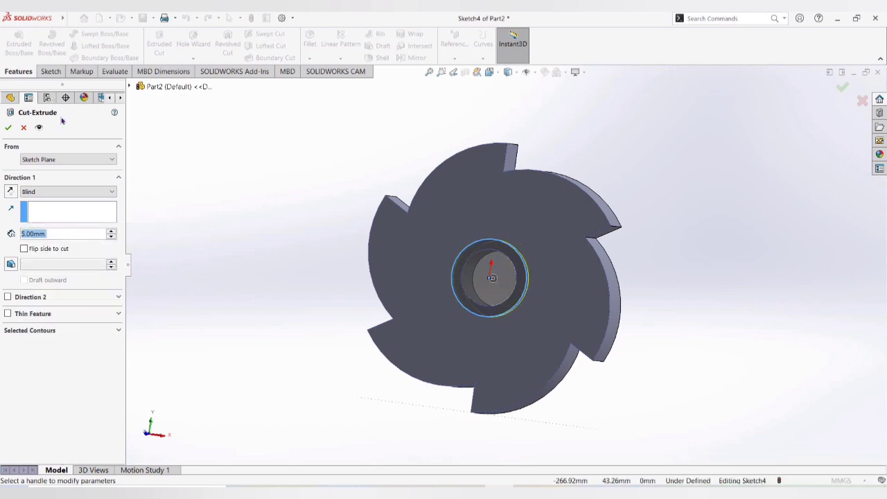
Choose the ring-shaped region between the circle and the through hole as the cut's contour and complete the cut
left_click(457, 288)
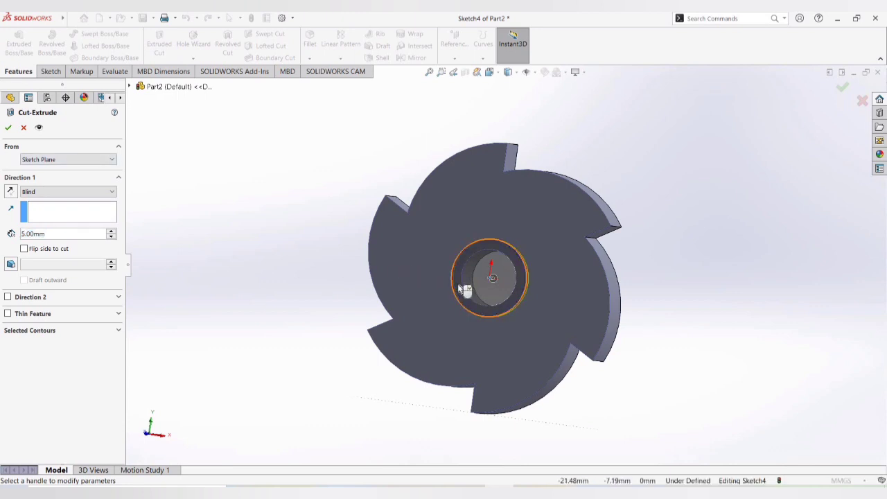
left_click(118, 331)
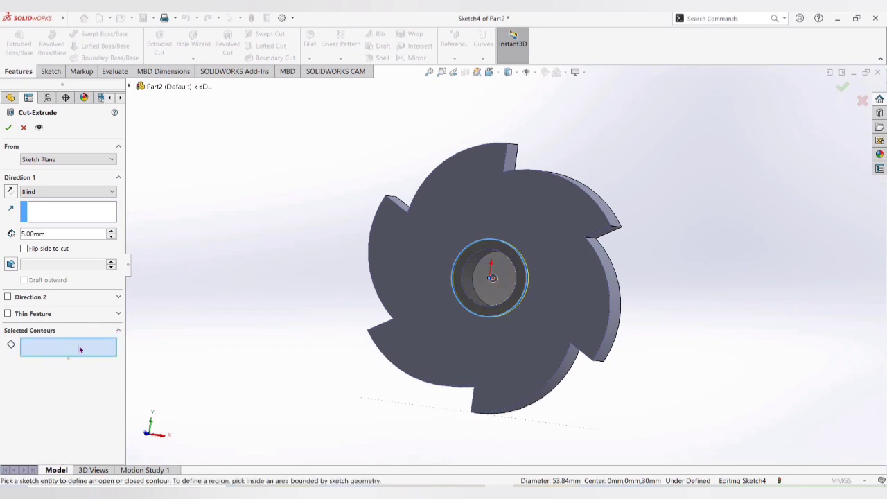
left_click(461, 298)
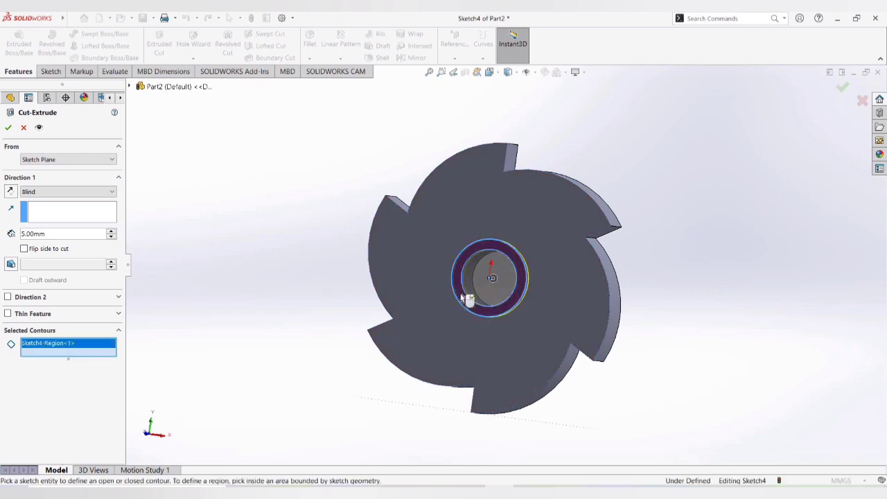
left_click(8, 129)
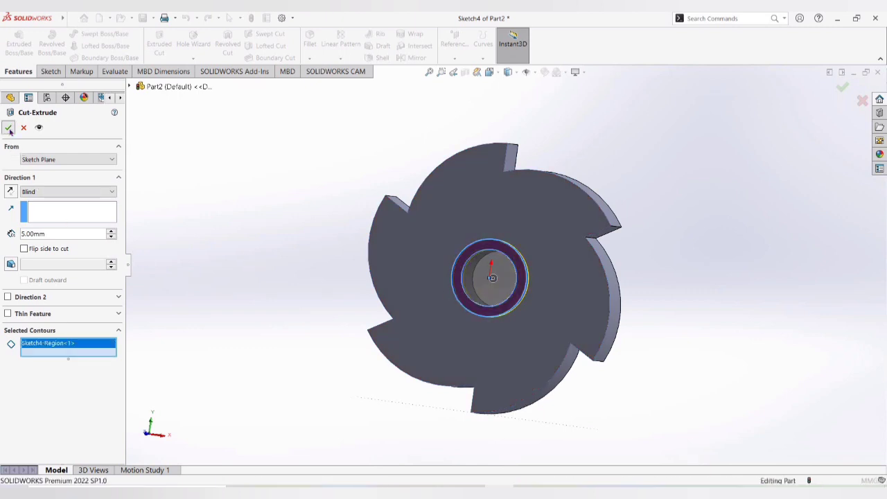
left_click(301, 271)
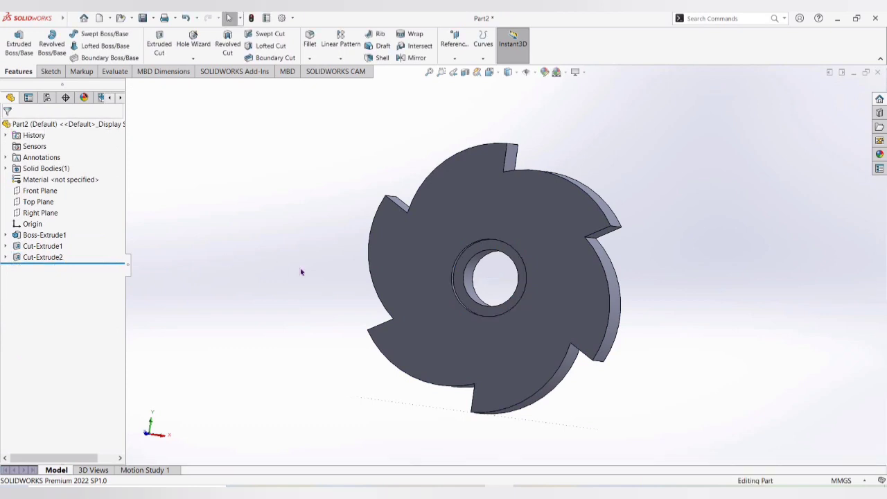
Examine the finished wheel with its through hole and counterbore from the front, side and back
key("Up")
key("Up")
key("Up")
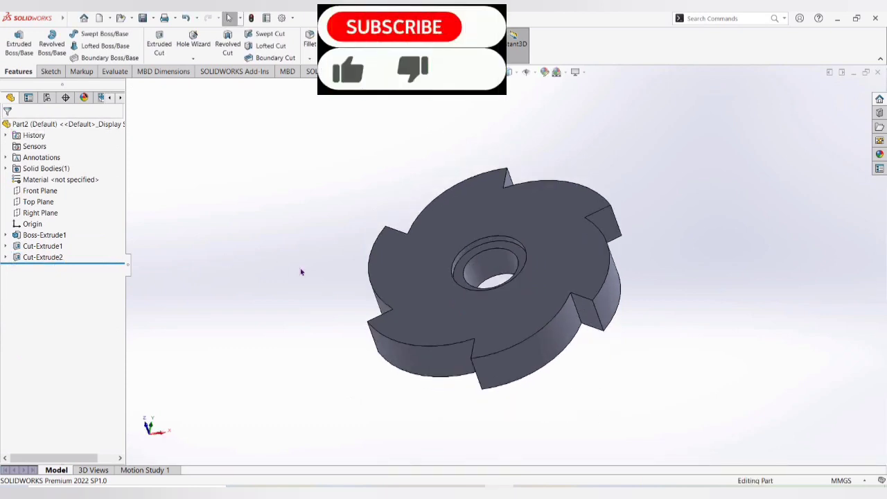
key("Down")
key("Right")
key("Right")
key("Right")
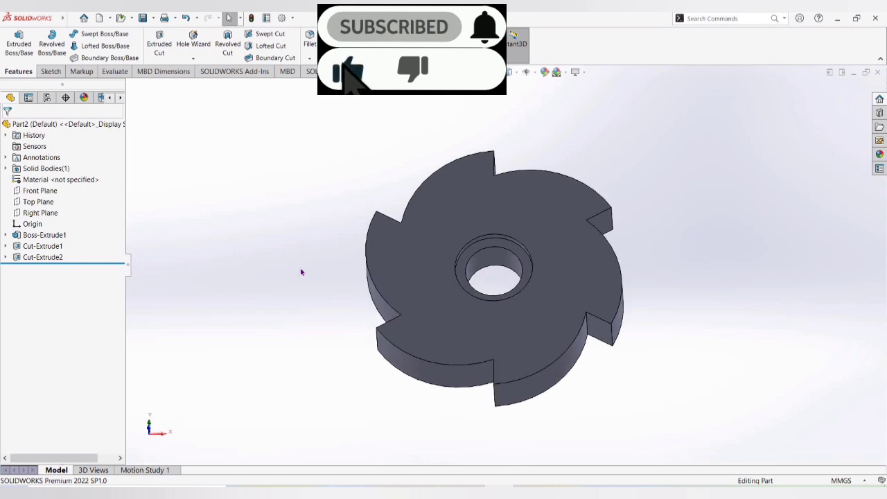
key("Right")
key("Right")
key("Right")
key("Right")
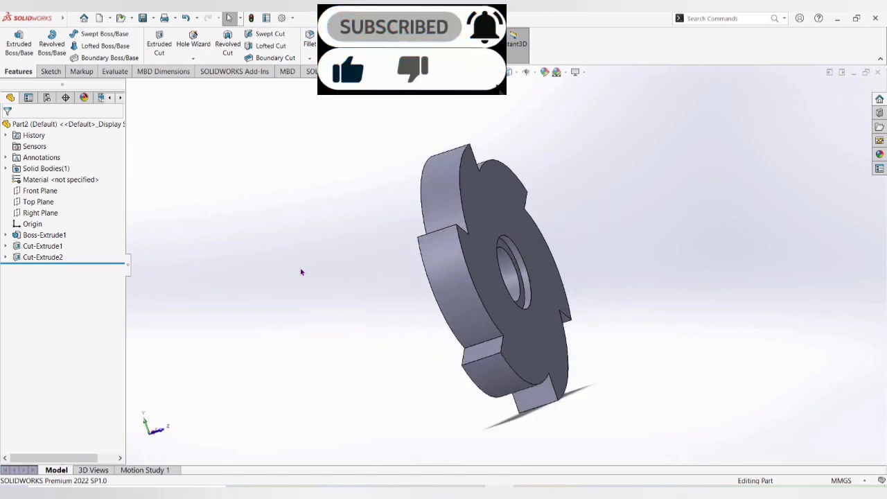
key("Right")
key("Right")
key("Right")
key("Right")
key("Right")
key("Right")
key("Right")
key("Right")
key("Right")
key("Right")
key("Right")
key("Right")
key("Right")
key("Right")
key("Right")
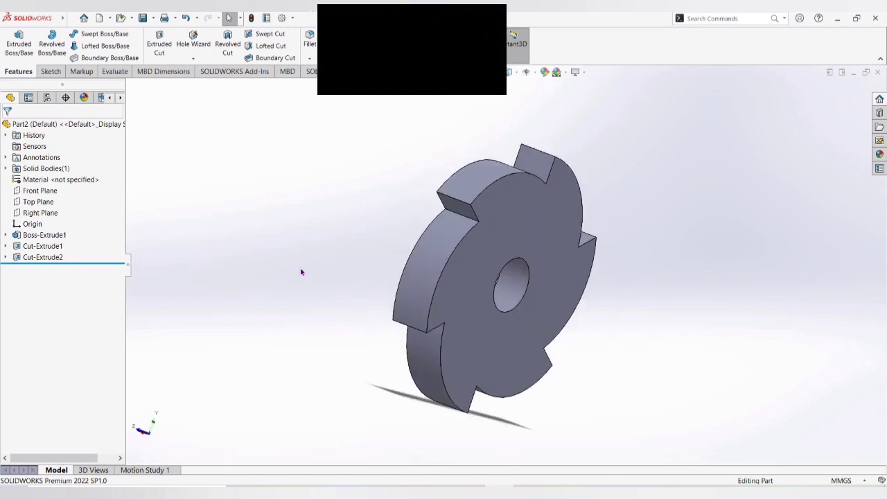
key("Down")
key("Down")
key("Right")
key("Up")
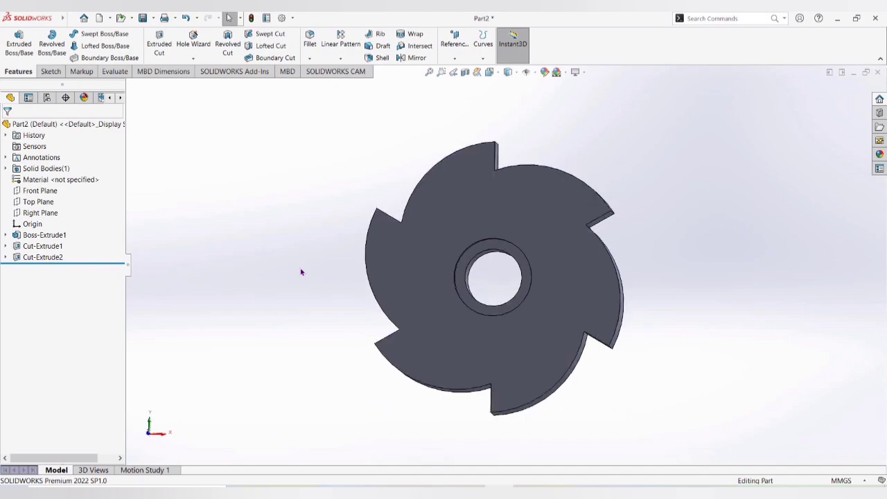